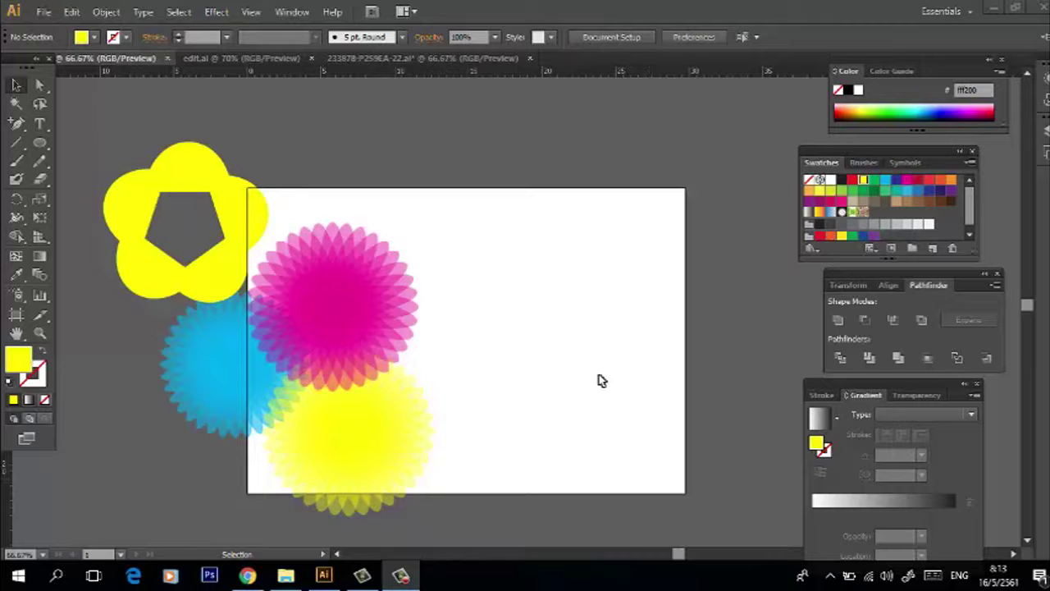
- Move the yellow five-petal shape from off the artboard to the empty area beside the magenta and yellow rosettes
left_click(228, 206)
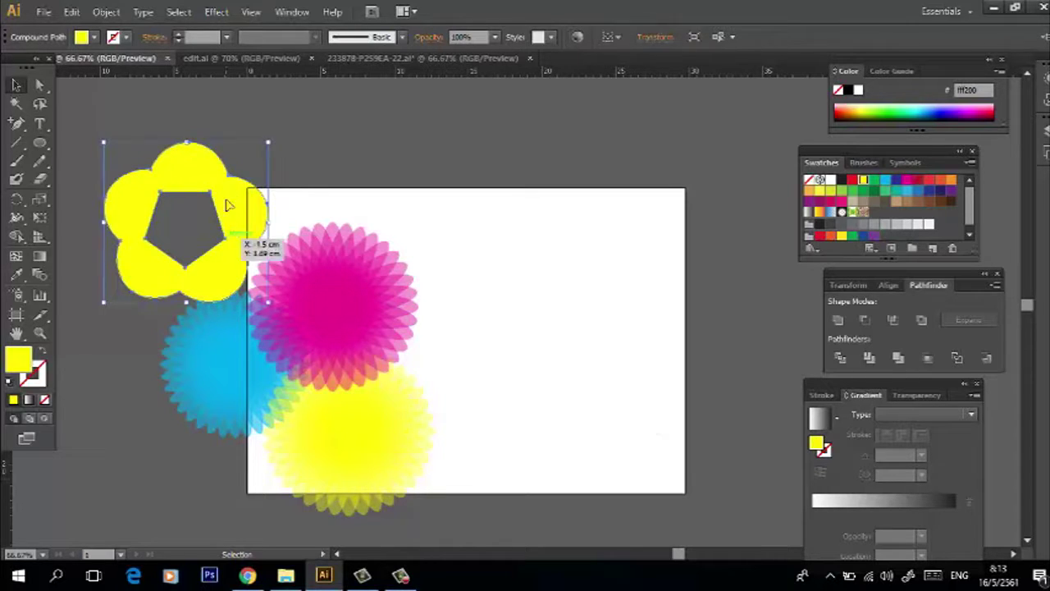
left_click_drag(215, 164, 568, 236)
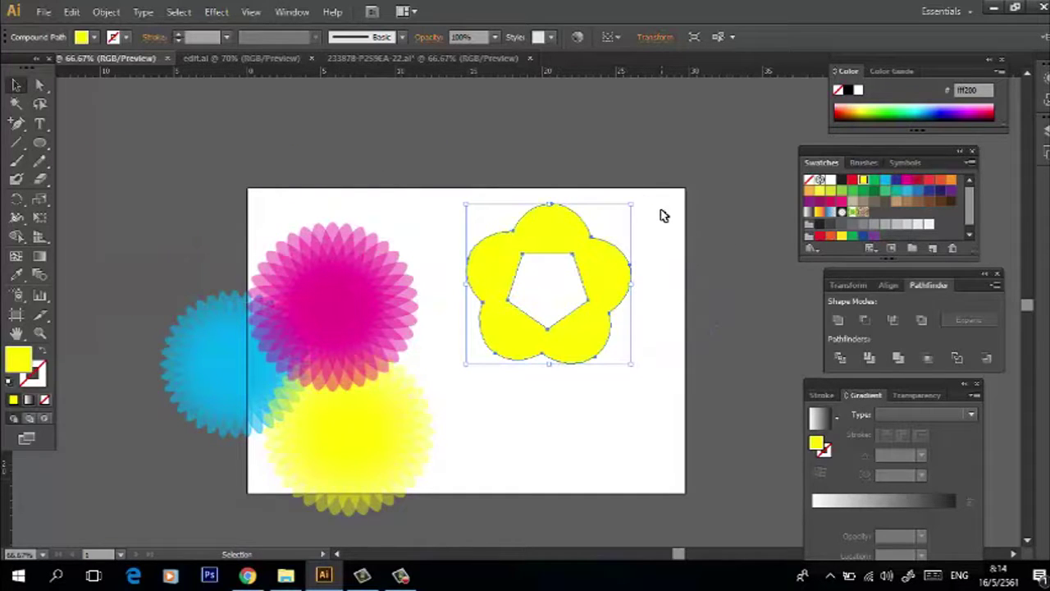
left_click(688, 293)
left_click(614, 290)
left_click(591, 387)
left_click_drag(577, 341, 607, 426)
left_click(599, 252)
left_click(608, 304)
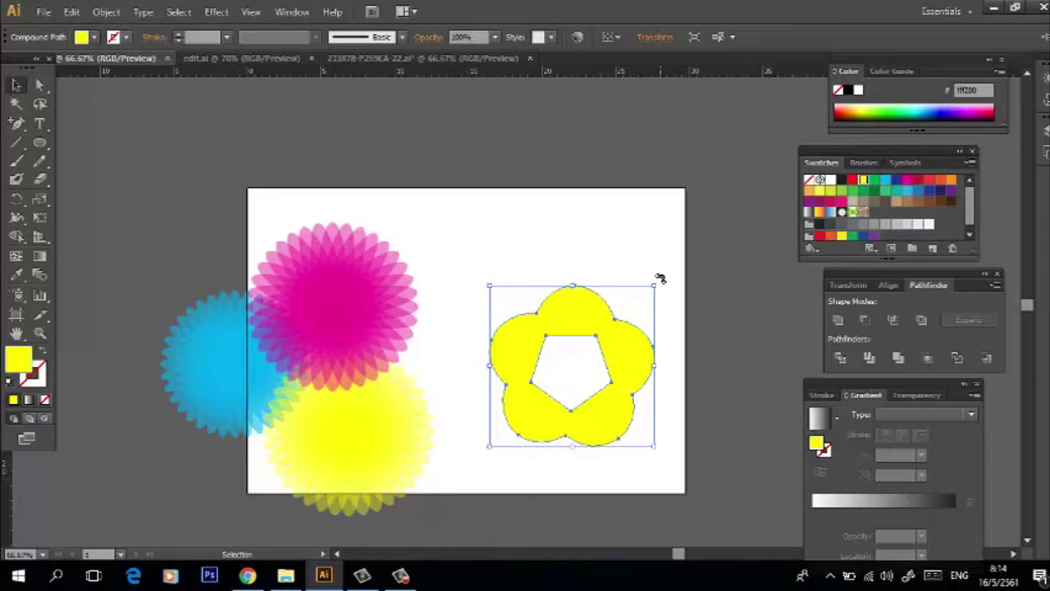
- Rotate the yellow five-petal shape counterclockwise and shift it slightly upward on the artboard
left_click_drag(659, 275, 614, 249)
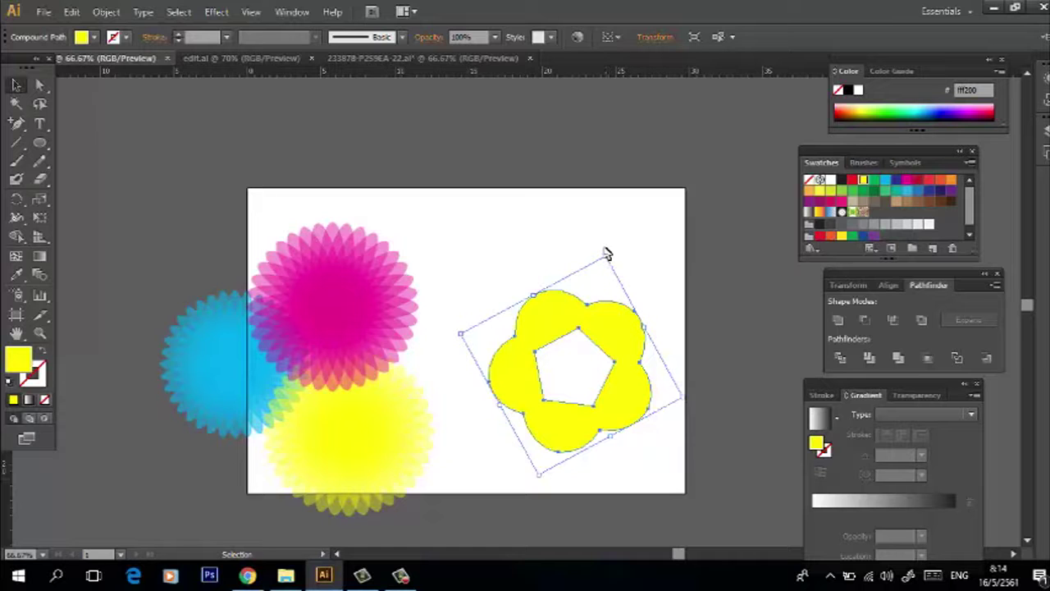
left_click_drag(601, 250, 553, 255)
left_click_drag(597, 301, 597, 267)
left_click(661, 402)
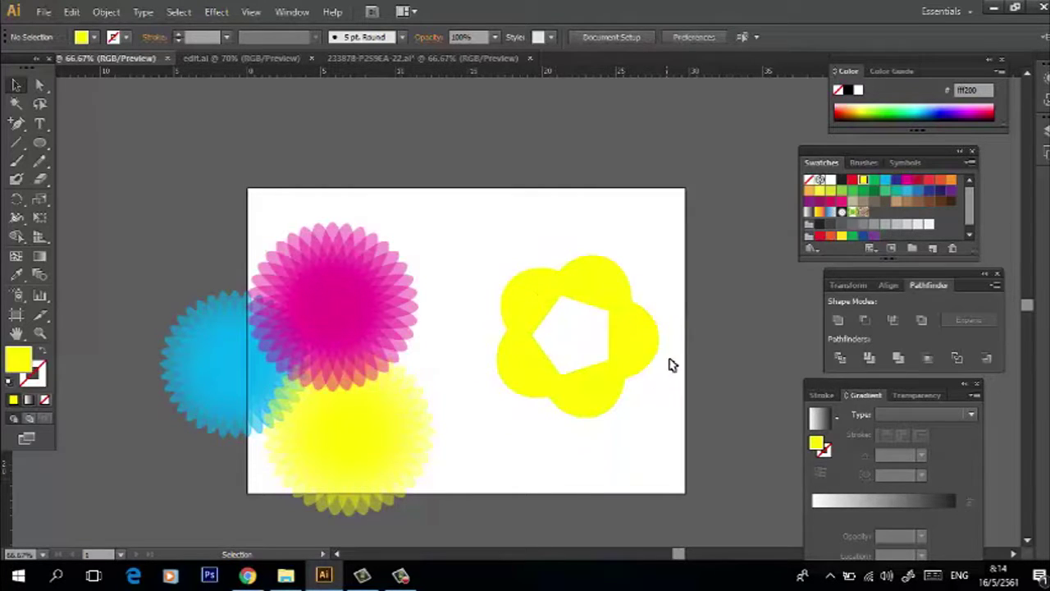
- Move the rotated yellow five-petal shape off the artboard, beyond its upper-left corner, and deselect it
left_click(642, 328)
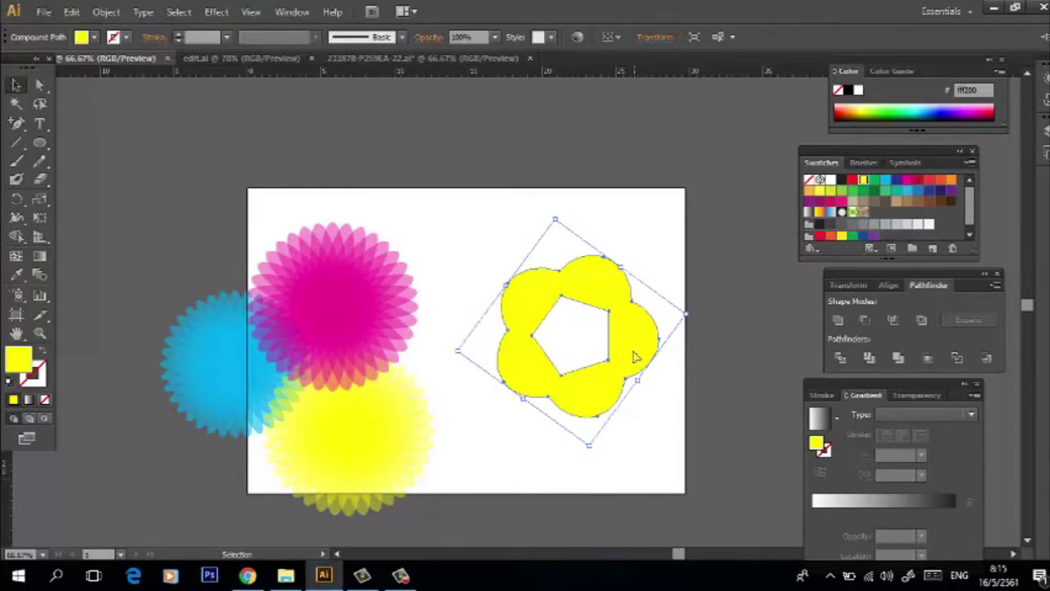
left_click_drag(563, 325, 128, 177)
left_click_drag(212, 200, 336, 173)
left_click(336, 174)
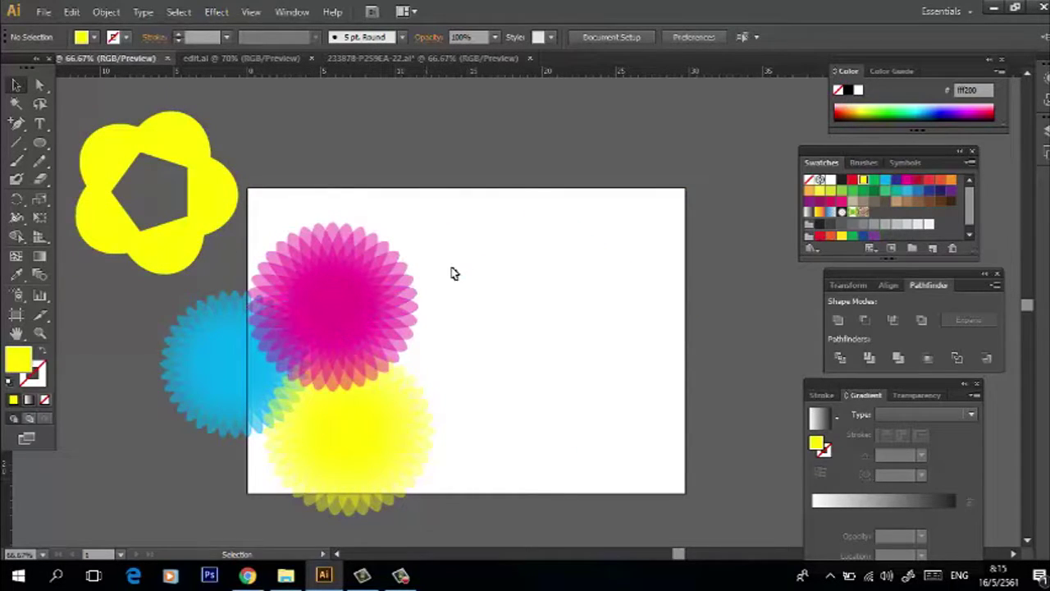
- Move the magenta rosette up and right, clear of the blue one, and shift the yellow rosette slightly right
left_click(369, 314)
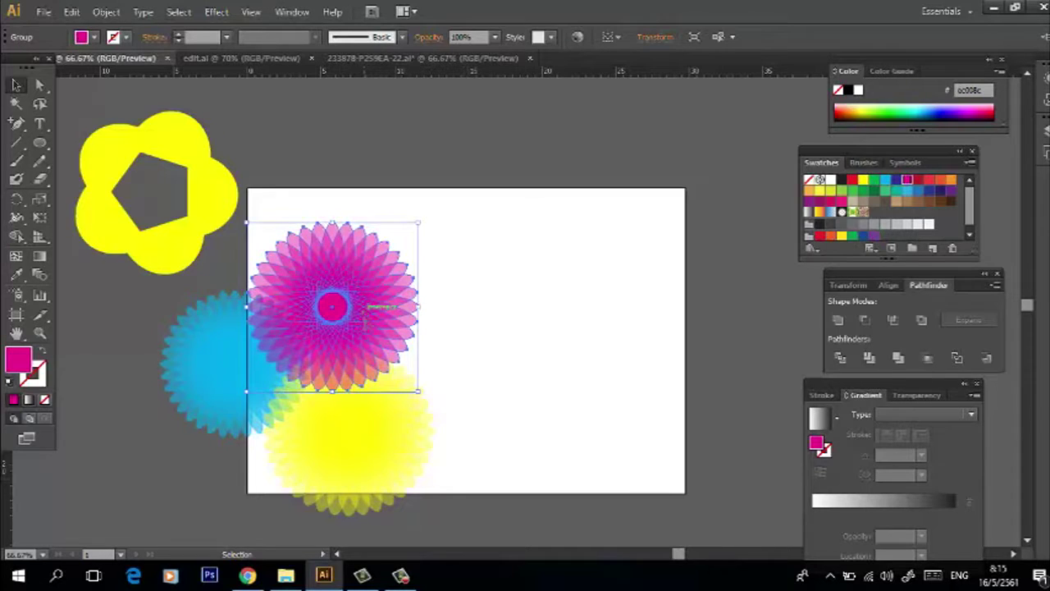
left_click_drag(369, 314, 402, 302)
left_click(524, 274)
left_click(386, 312)
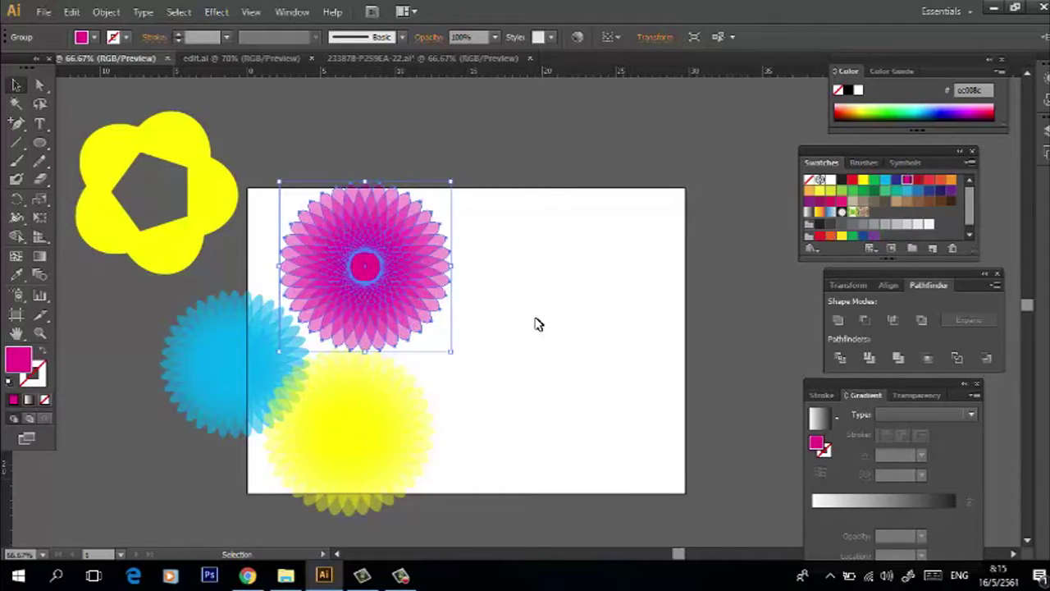
left_click(345, 410)
left_click_drag(345, 410, 361, 413)
left_click(512, 329)
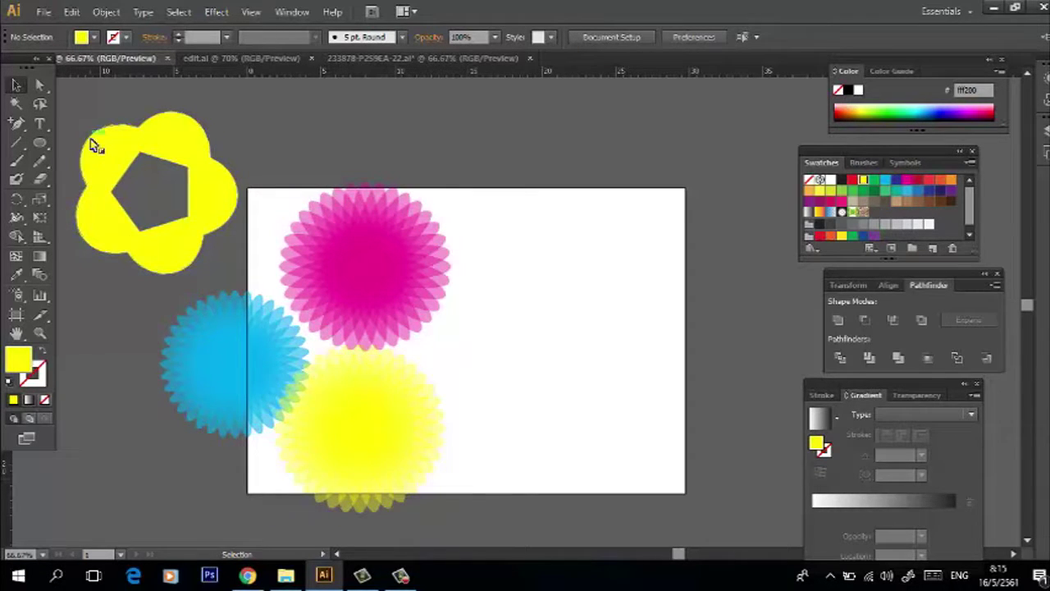
- Draw a tall, narrow yellow ellipse on the empty area of the artboard and select it
left_click(46, 146)
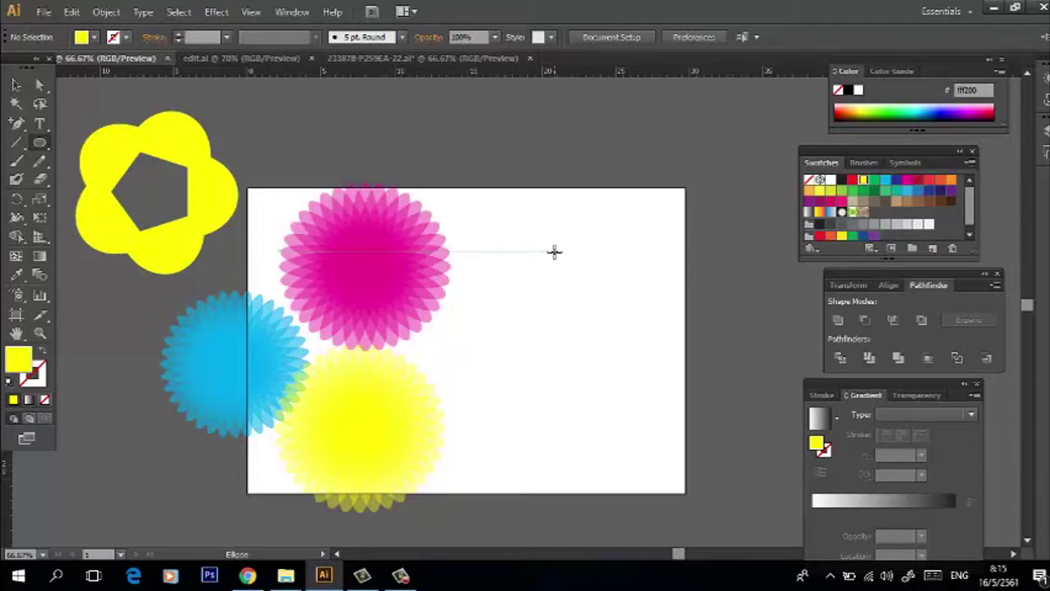
left_click_drag(555, 252, 587, 420)
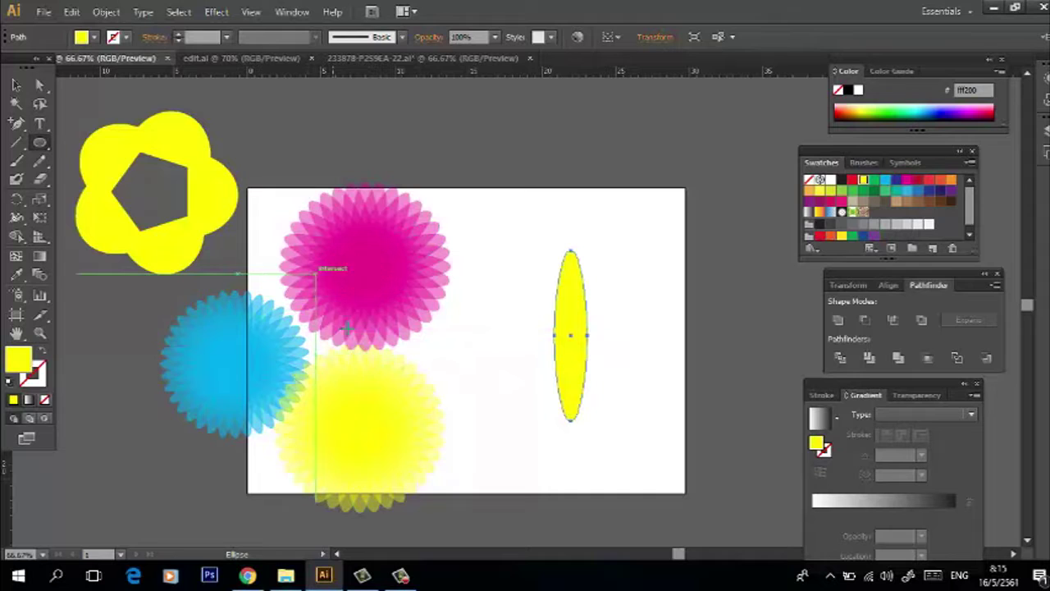
left_click(15, 85)
left_click(407, 120)
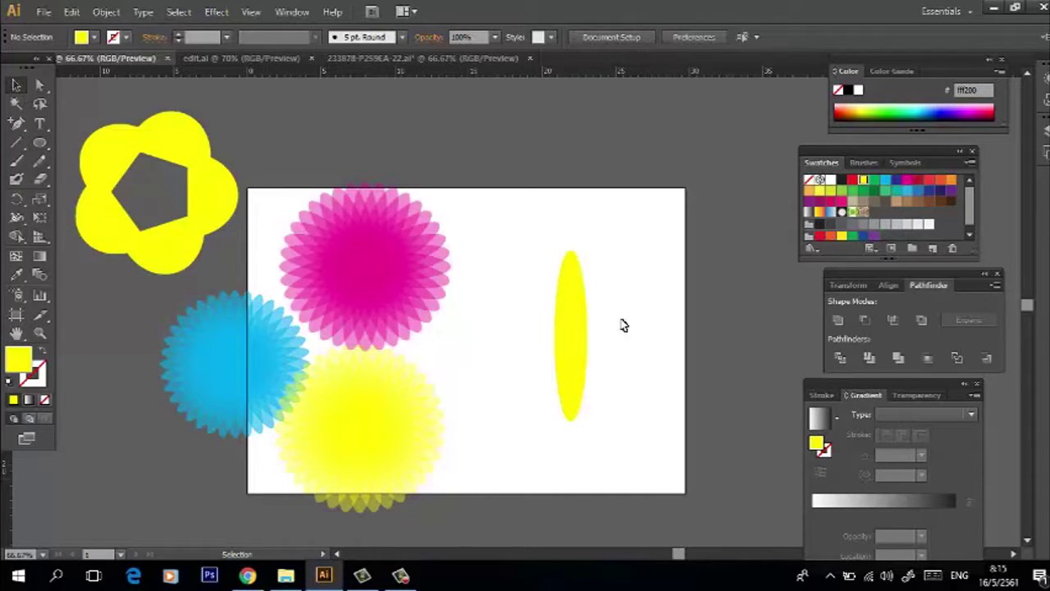
left_click(577, 307)
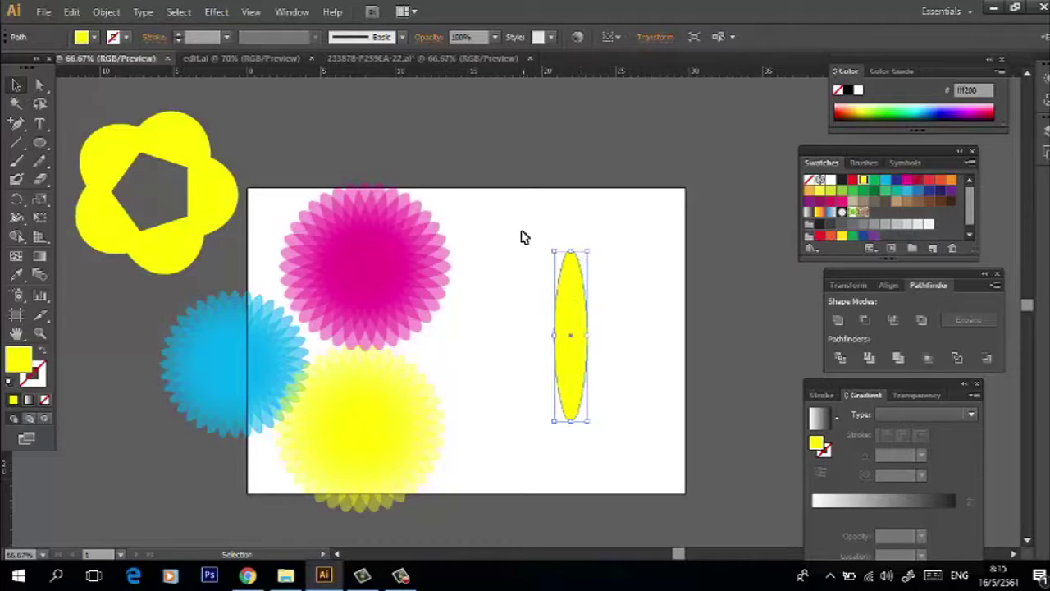
left_click(17, 201)
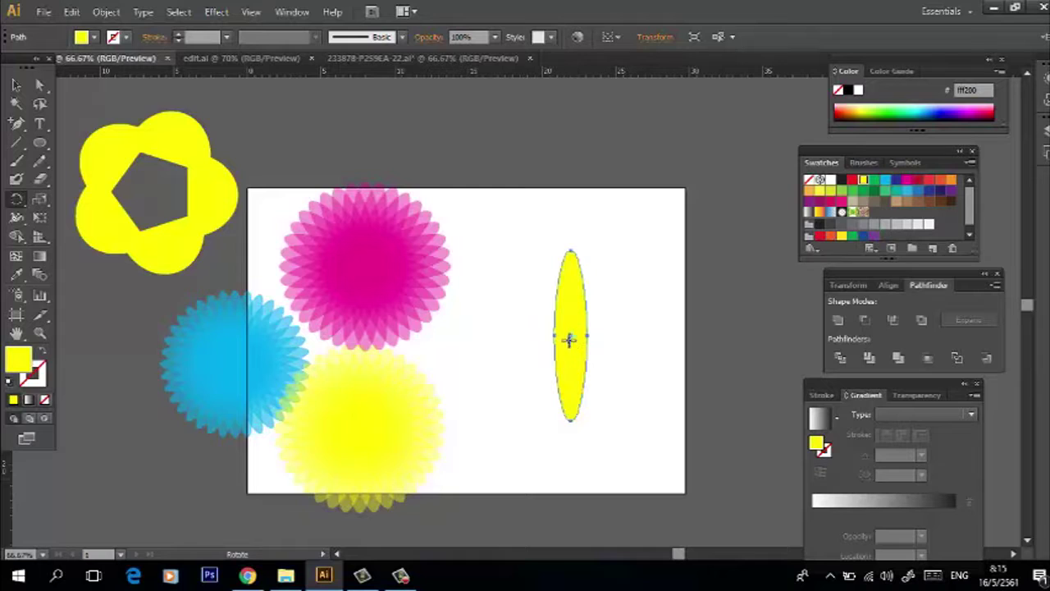
left_click(19, 87)
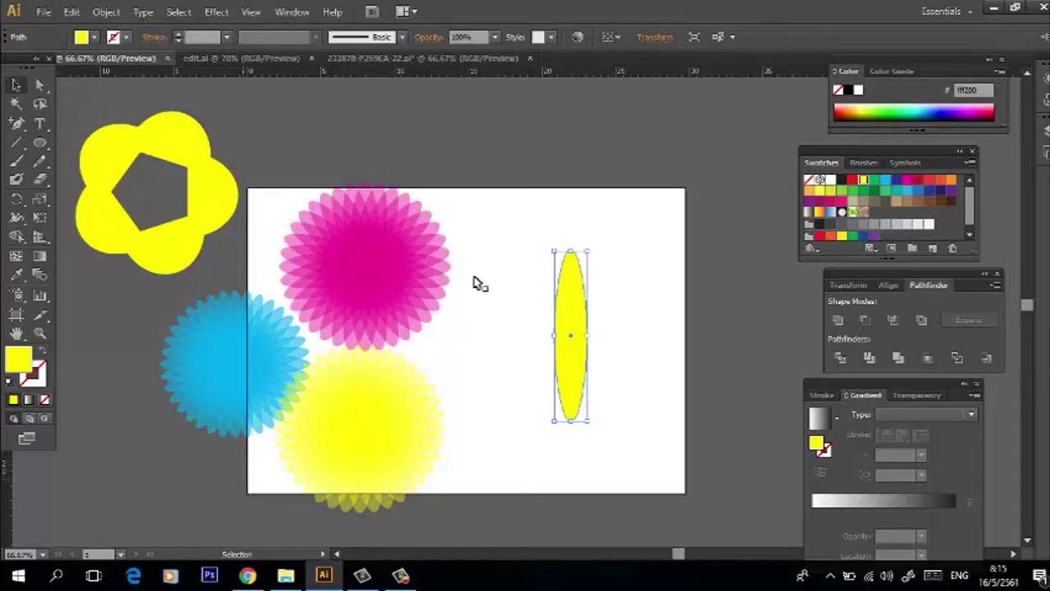
left_click_drag(575, 342, 575, 343)
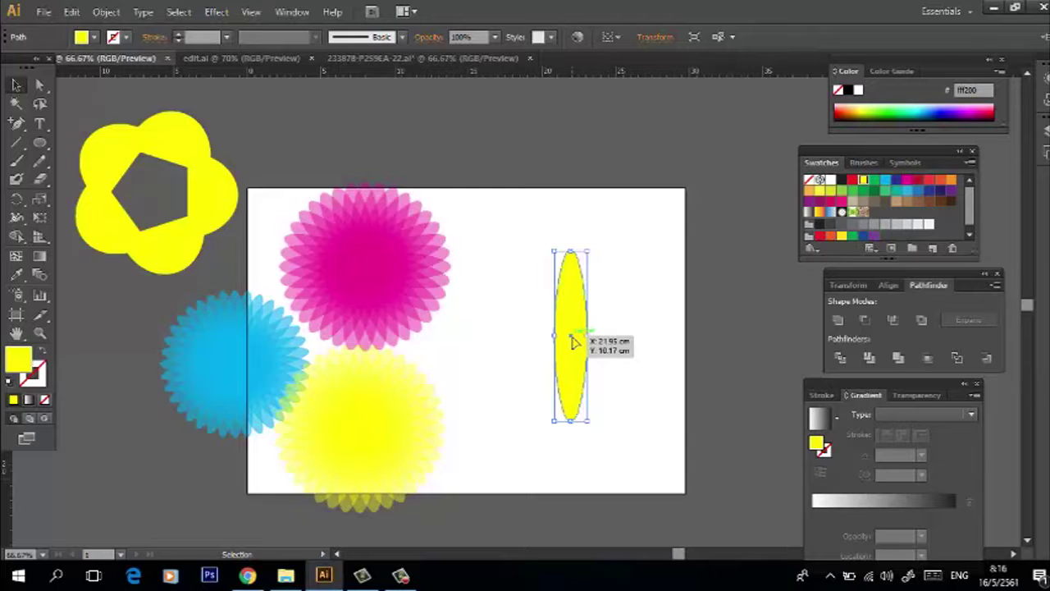
left_click_drag(575, 342, 572, 340)
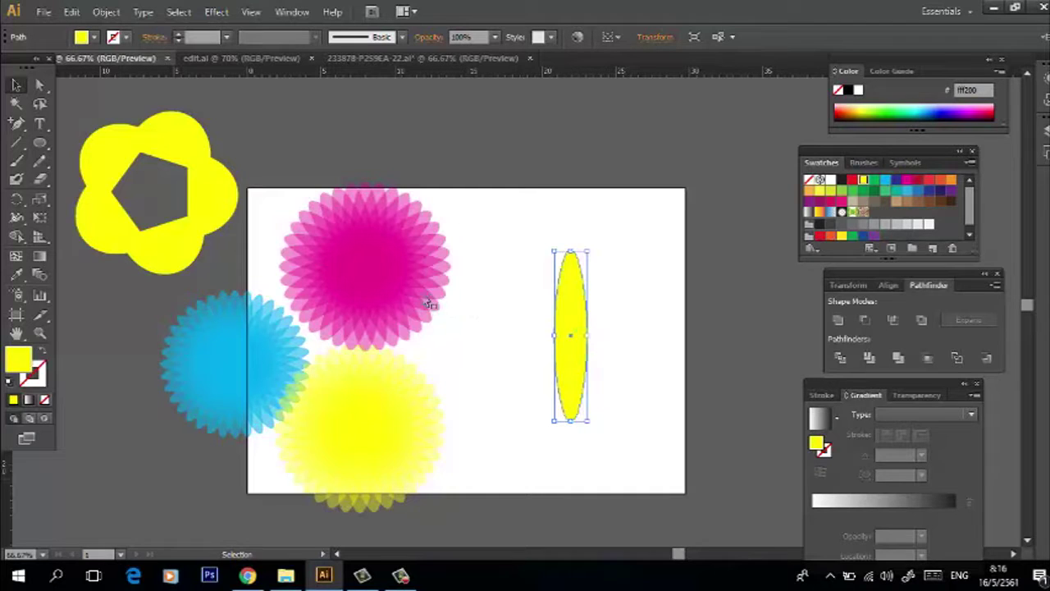
left_click(16, 201)
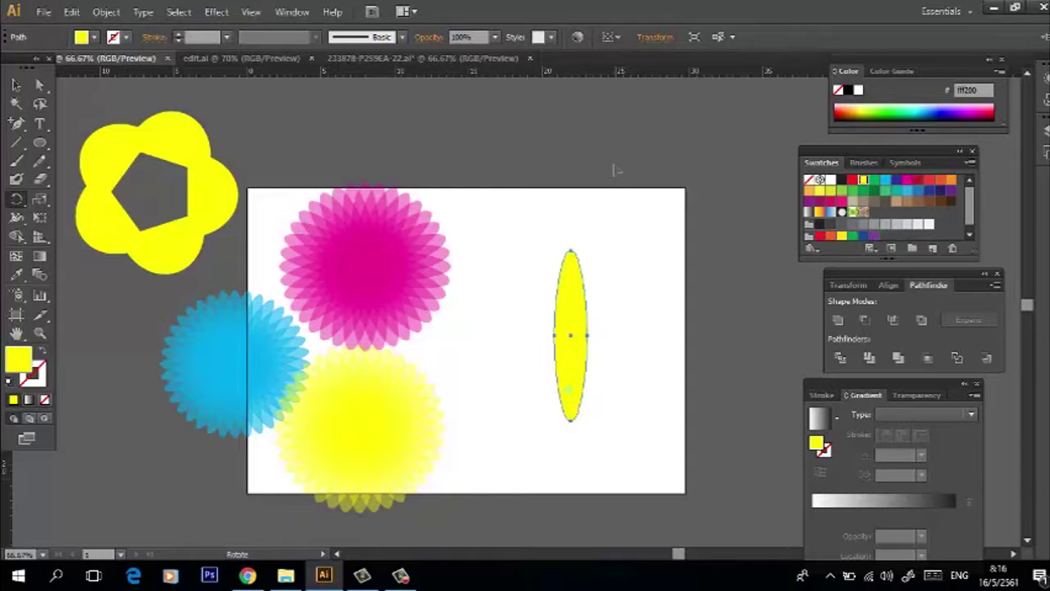
left_click(18, 84)
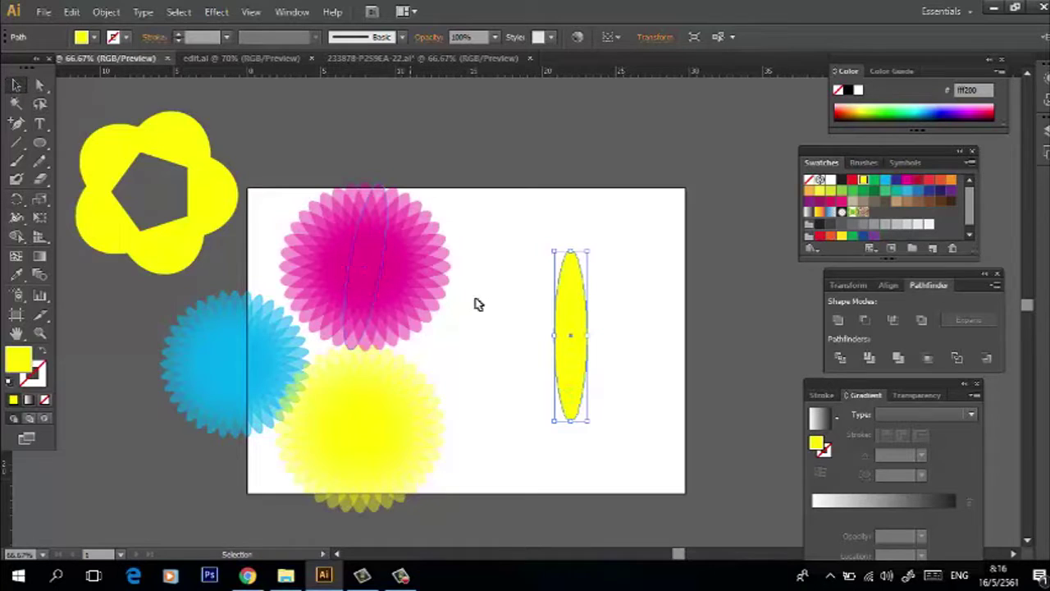
left_click_drag(584, 283, 617, 314)
key("ctrl+z")
- Try rotating the ellipse freehand, and undo both the rotation and the ellipse itself
left_click(17, 199)
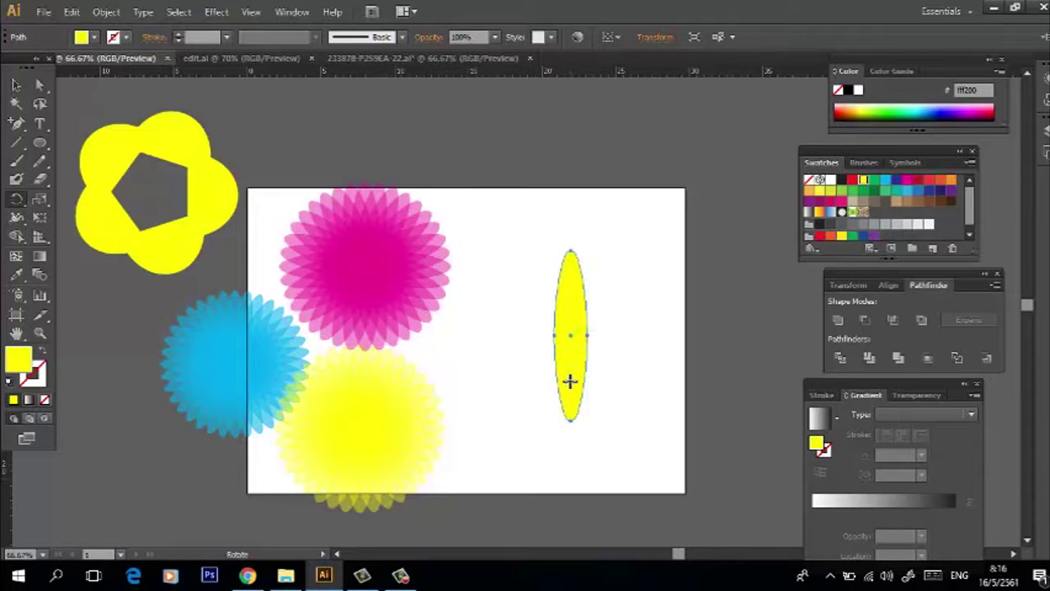
left_click_drag(578, 295, 607, 359)
key("ctrl+z")
key("ctrl+z")
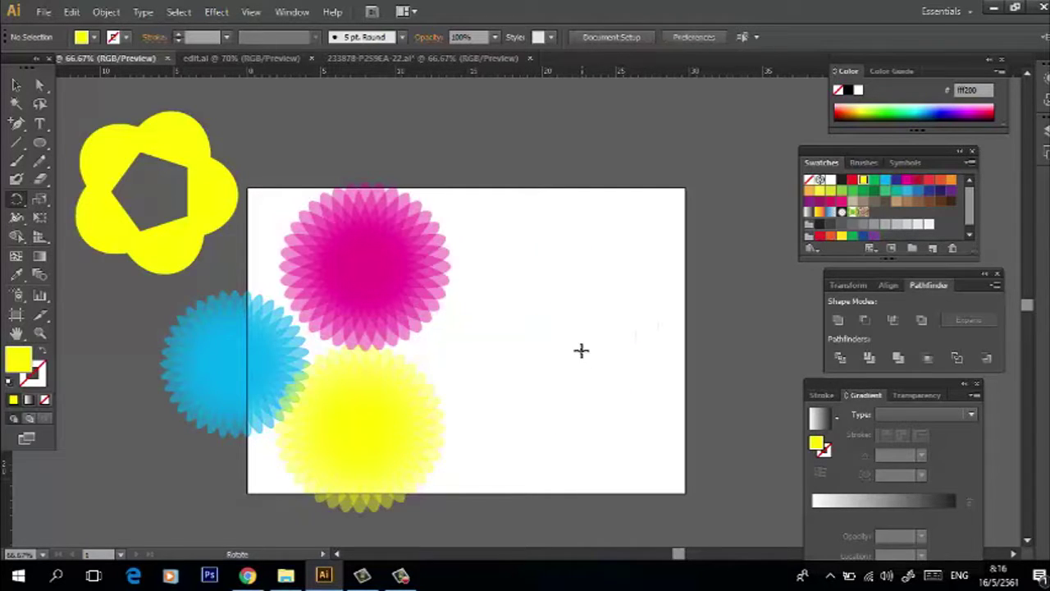
left_click(46, 144)
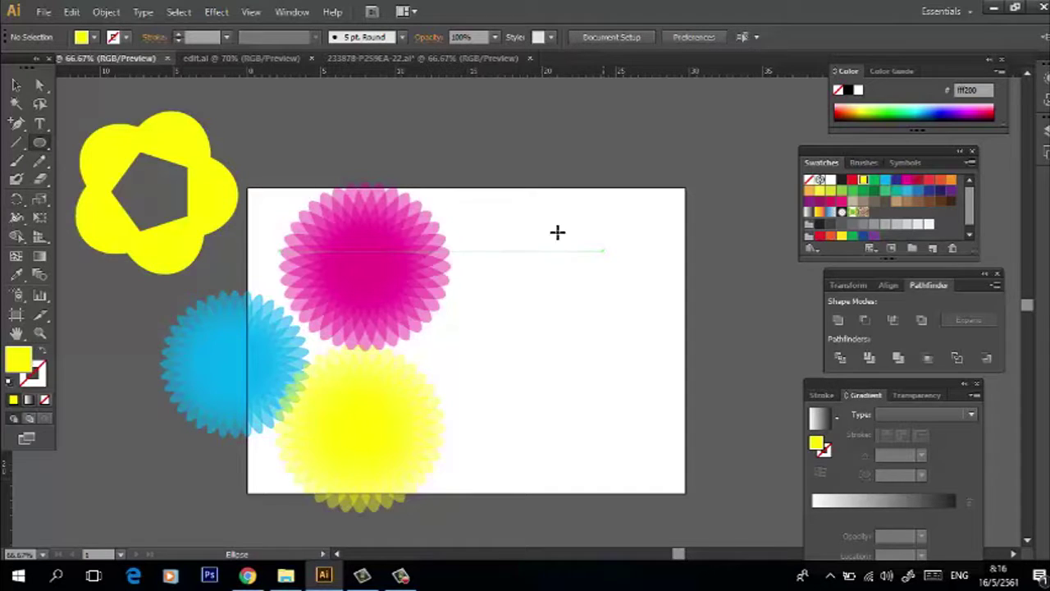
left_click_drag(545, 237, 578, 407)
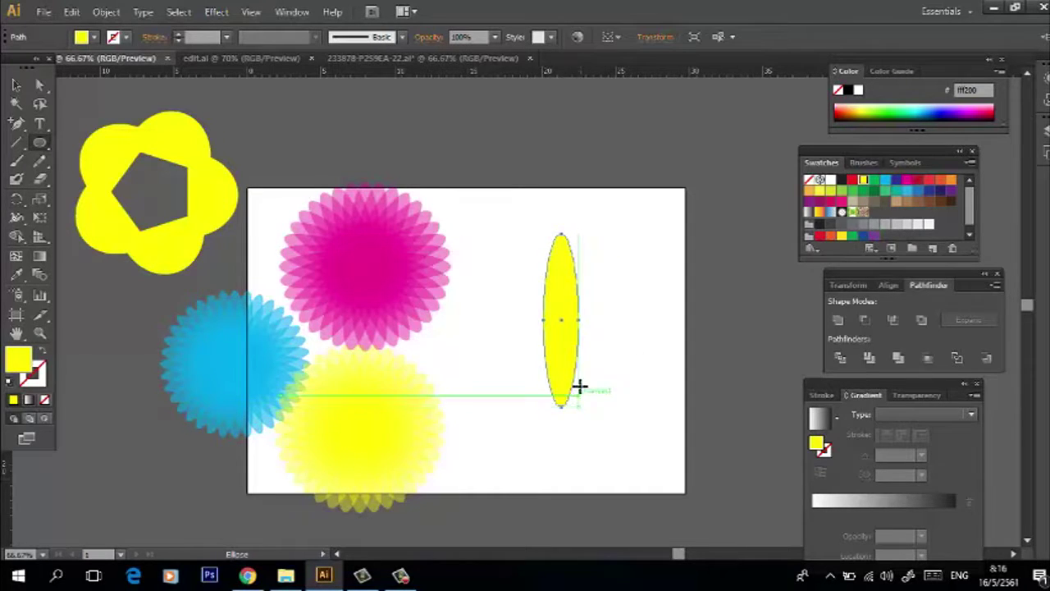
left_click(17, 199)
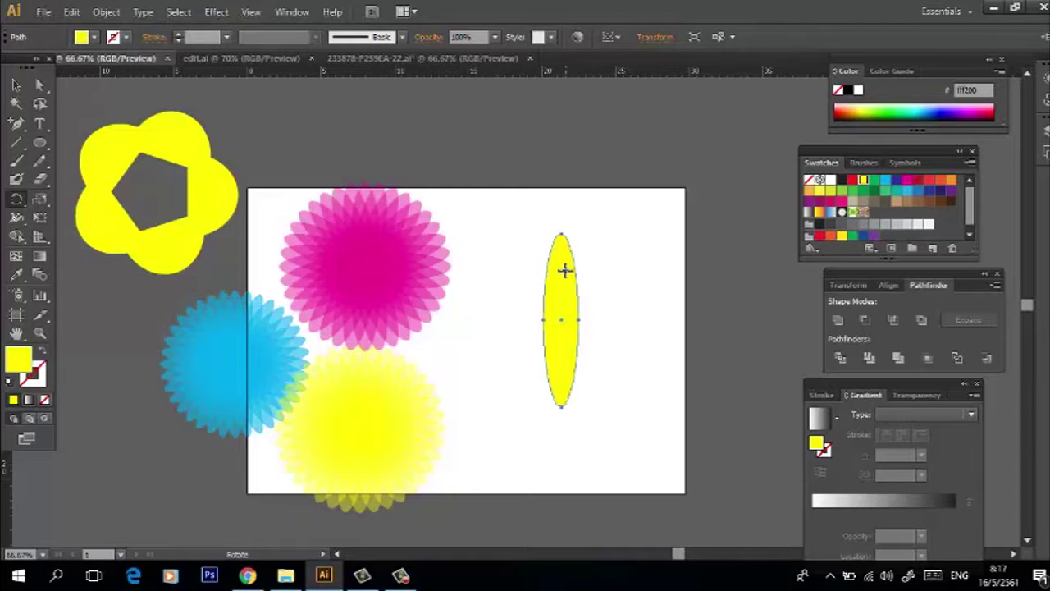
left_click(583, 277, "alt")
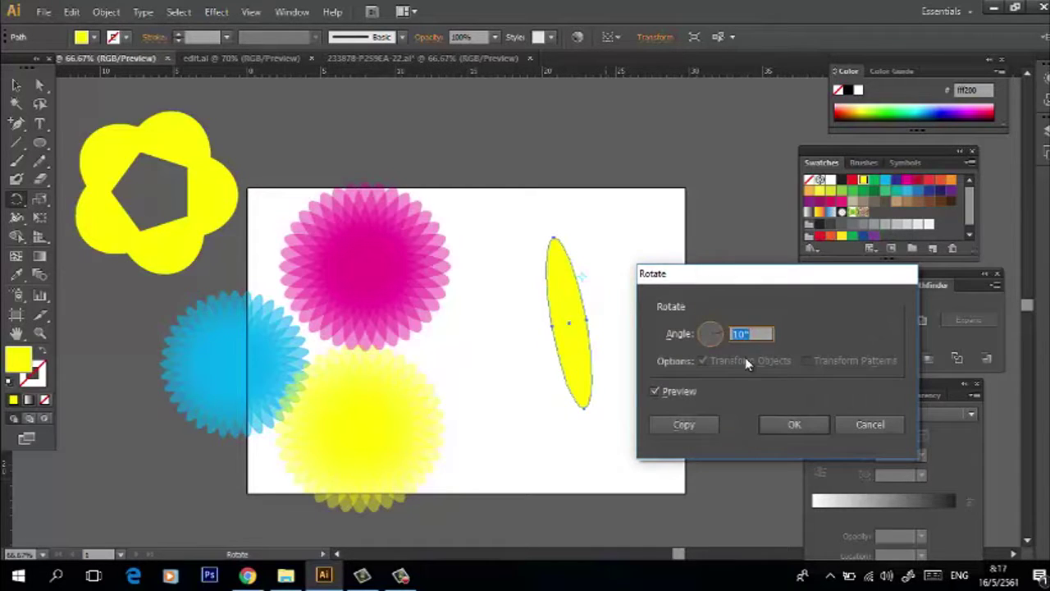
left_click(870, 425)
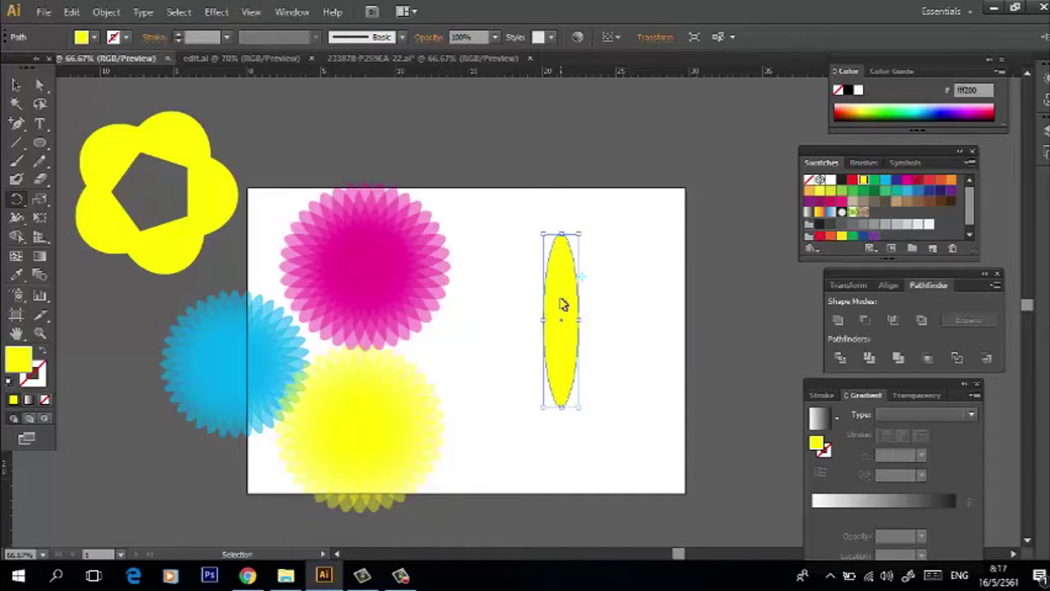
key("Delete")
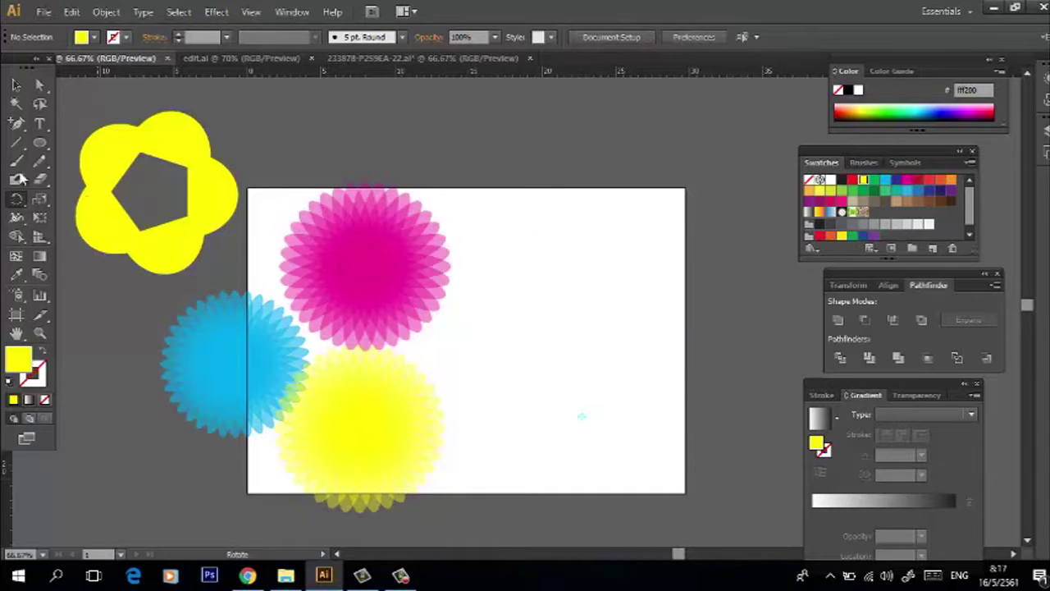
- Draw a tall, narrow yellow ellipse on the empty area of the artboard, to the right of the rosettes
left_click(39, 142)
left_click_drag(561, 257, 591, 444)
left_click(16, 199)
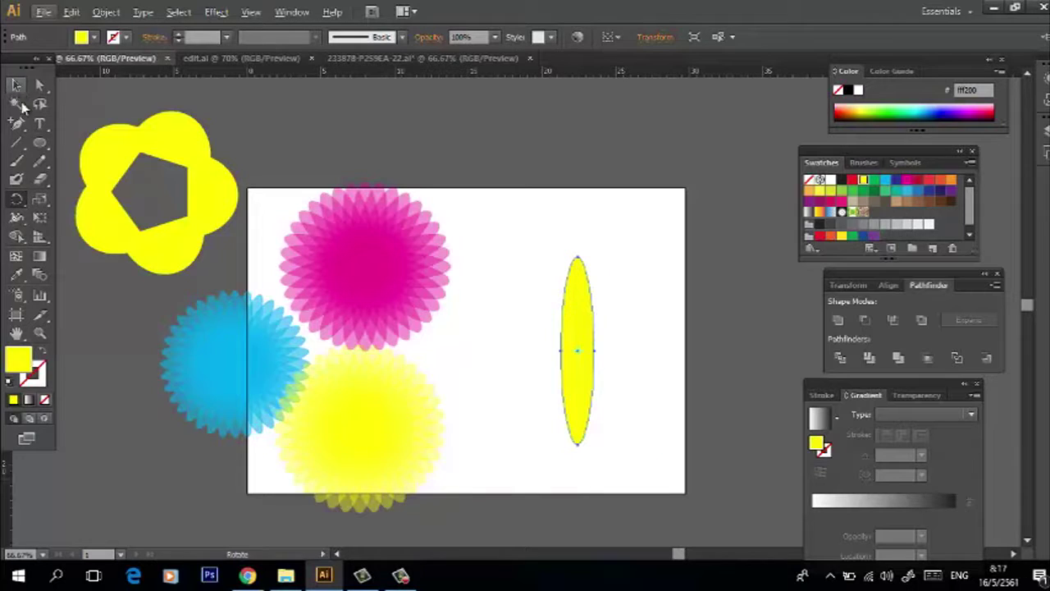
left_click(14, 85)
- Try to rotate a copy of the yellow ellipse about its centre into a horizontal position
left_click(17, 198)
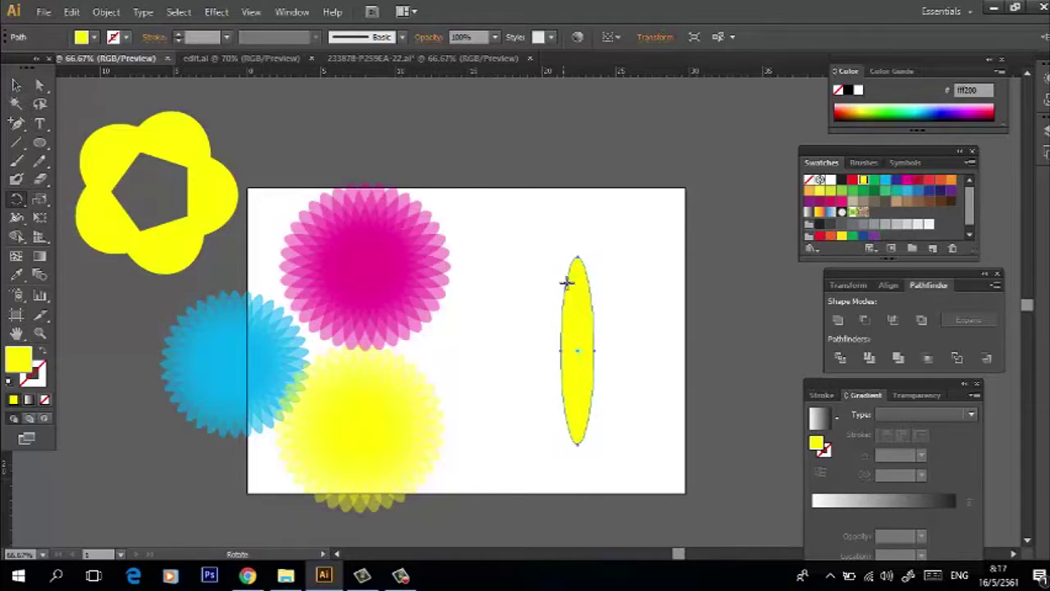
key("alt")
left_click(580, 353)
left_click_drag(581, 277, 619, 352)
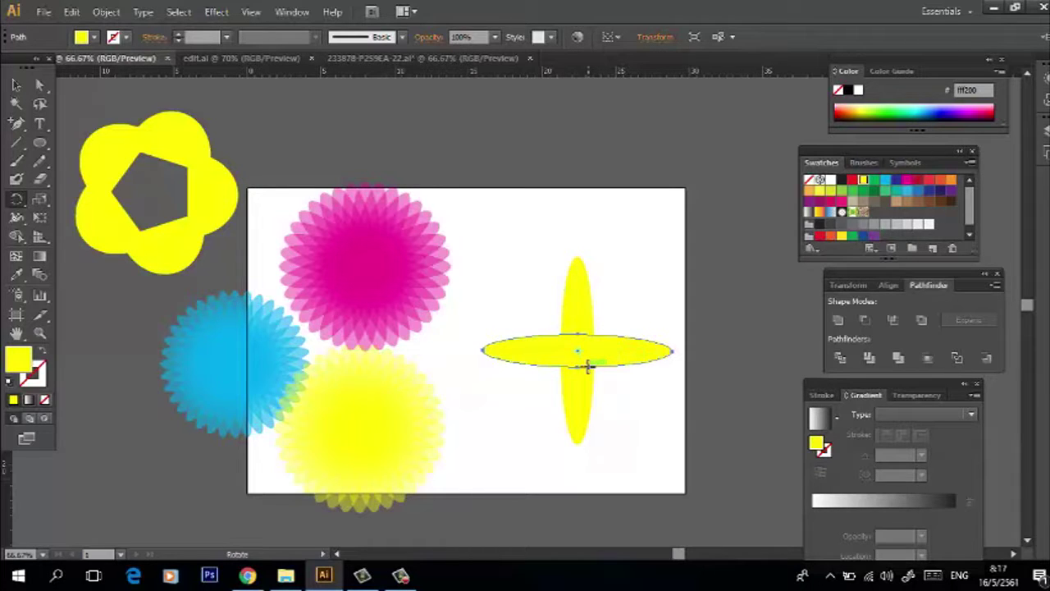
left_click(591, 371, "ctrl+shift")
key("ctrl+z")
key("ctrl+z")
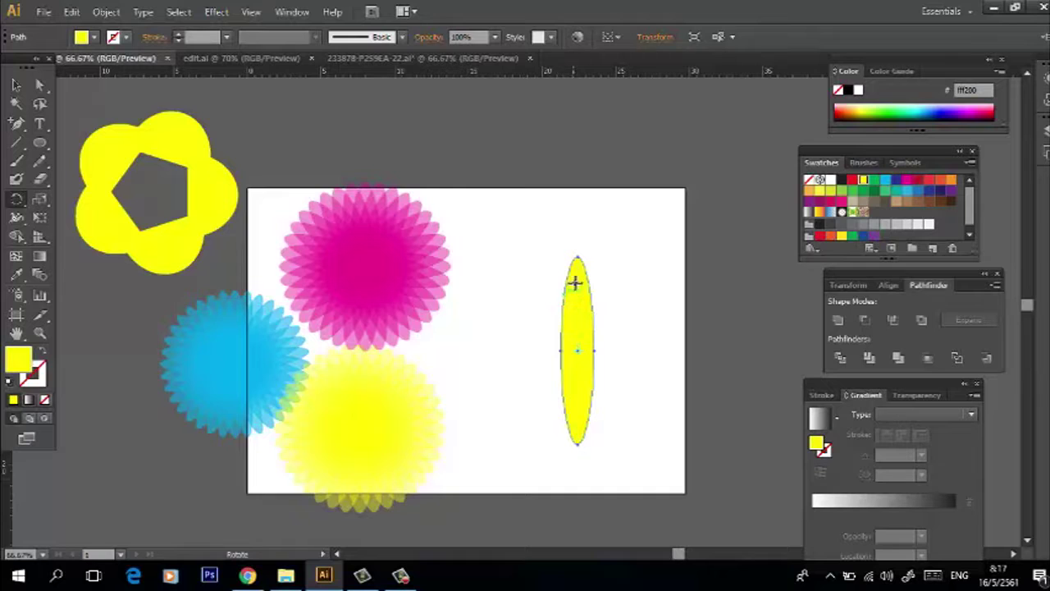
- Open the rotation settings around the yellow ellipse's centre, set the angle to 360° and turn the preview off
left_click(578, 350, "alt")
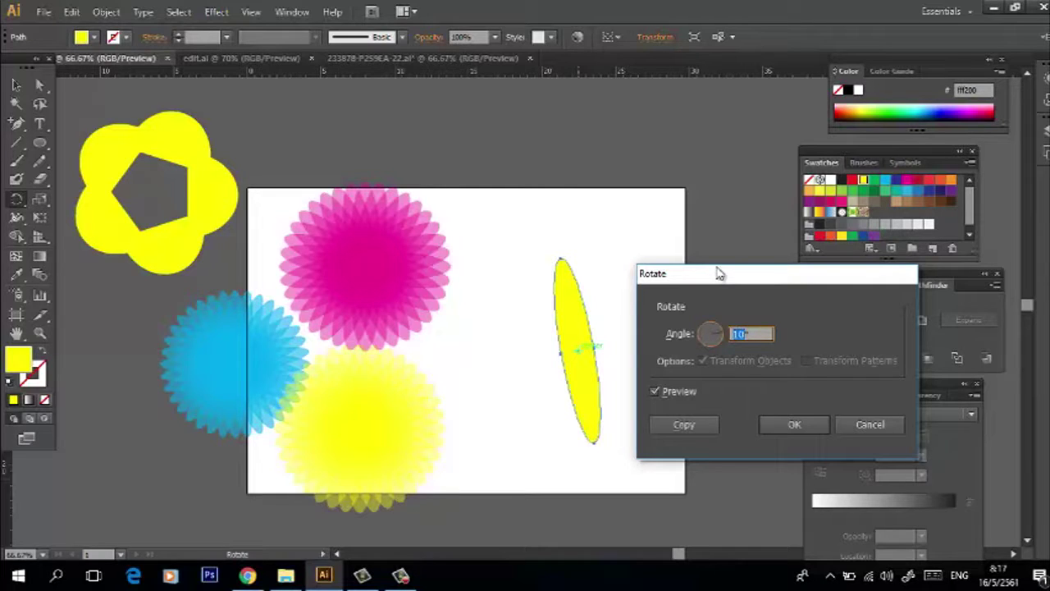
type("360")
left_click(663, 393)
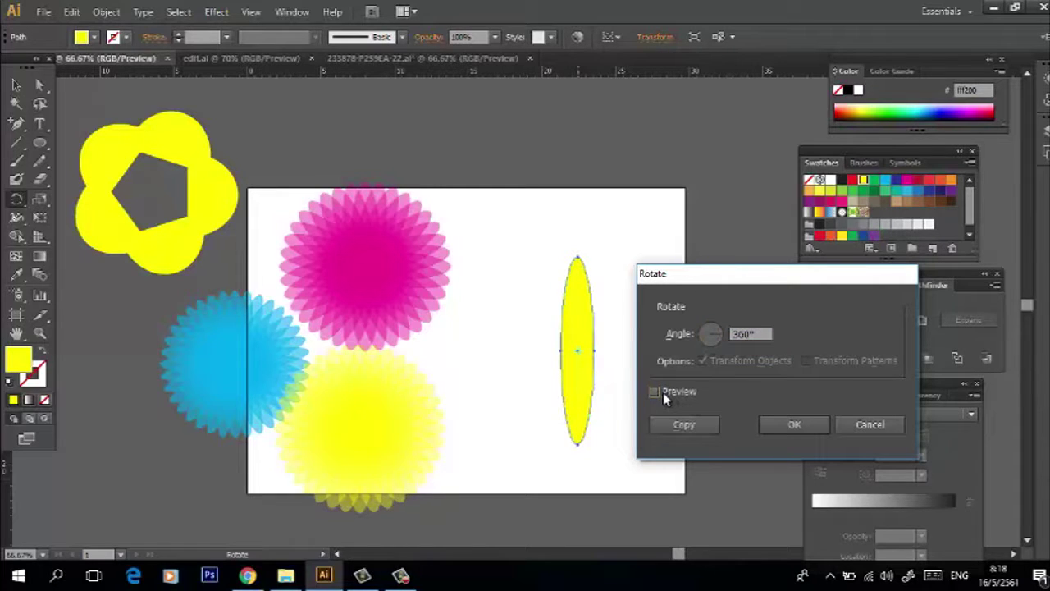
- Set the ellipse's rotation angle to 10° and turn the preview on
left_click(745, 337)
type("30")
type("74")
type("3")
key("BackSpace")
key("BackSpace")
key("BackSpace")
type("6")
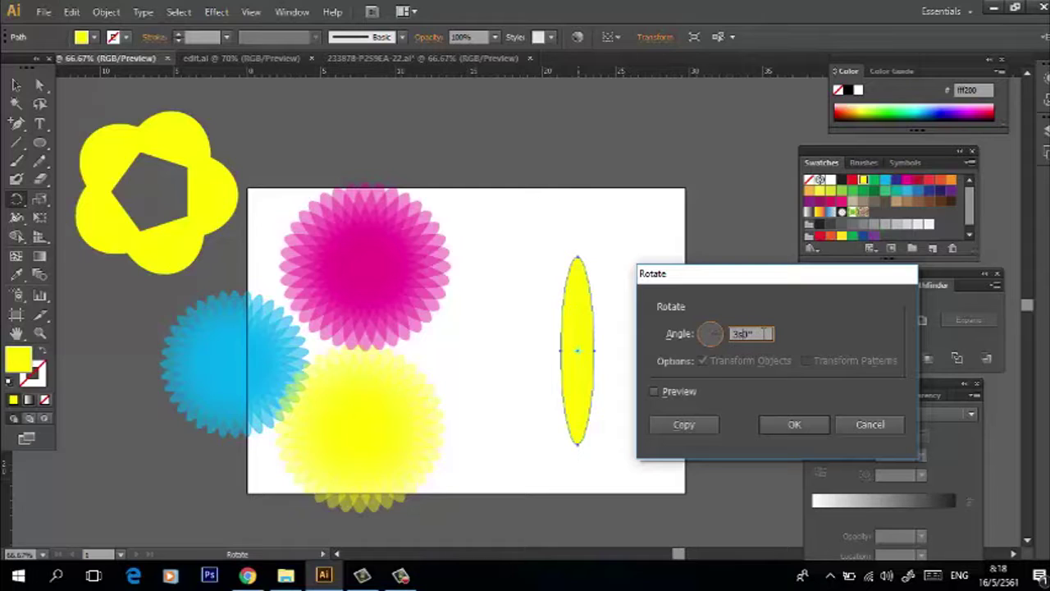
key("BackSpace")
type("2")
key("BackSpace")
type("0")
type("30")
type("6")
key("BackSpace")
key("BackSpace")
type("5")
key("BackSpace")
type("30")
left_click(655, 393)
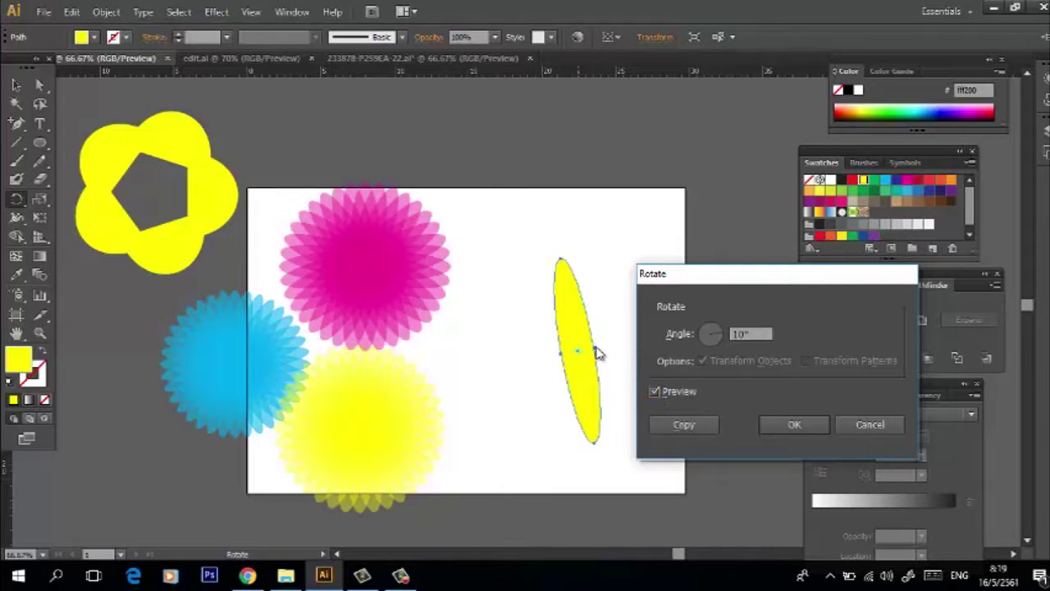
- Compare the ellipse with and without the rotation preview, leaving the preview off
left_click(655, 393)
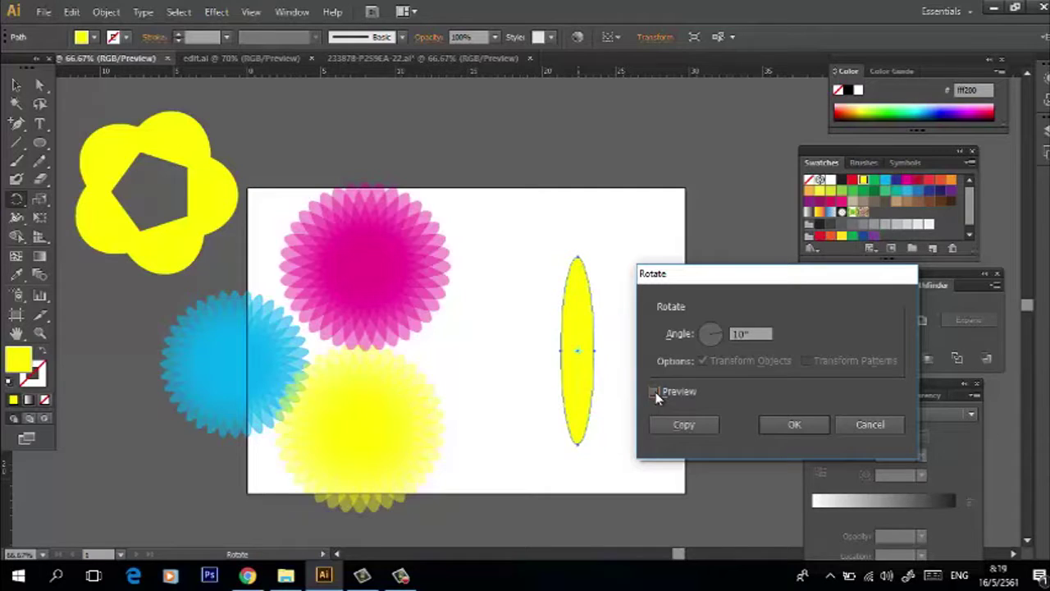
left_click(655, 392)
left_click(655, 392)
left_click(655, 392)
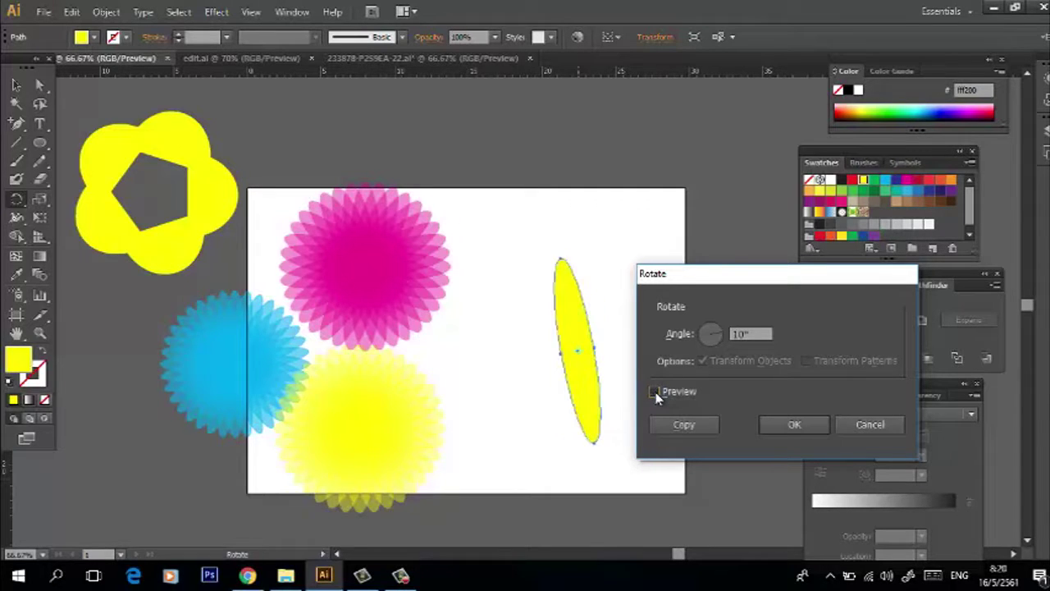
left_click(655, 392)
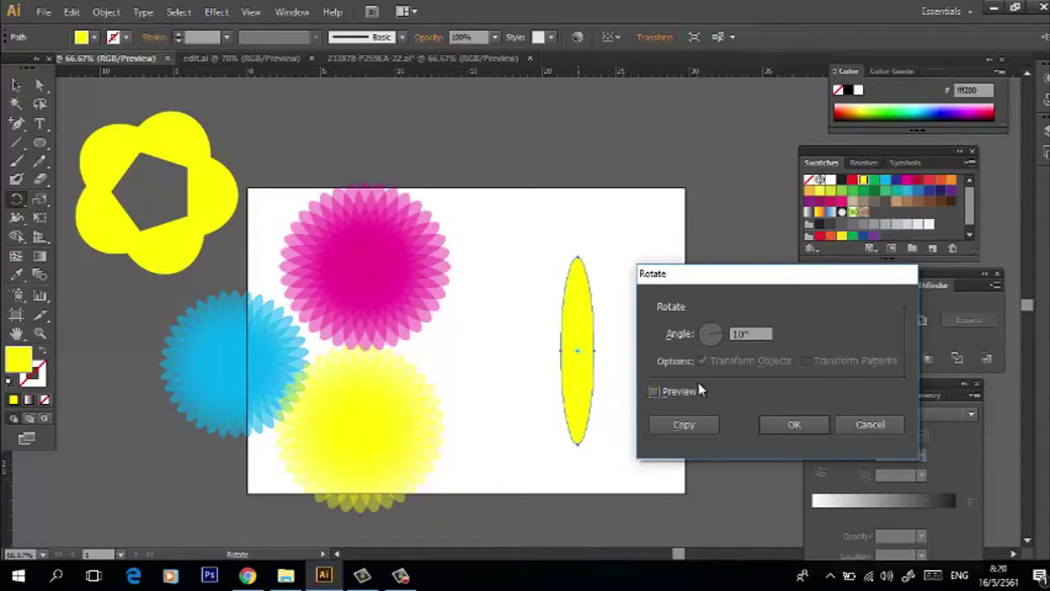
- Create a copy of the yellow ellipse rotated 10° about its centre
left_click(752, 334)
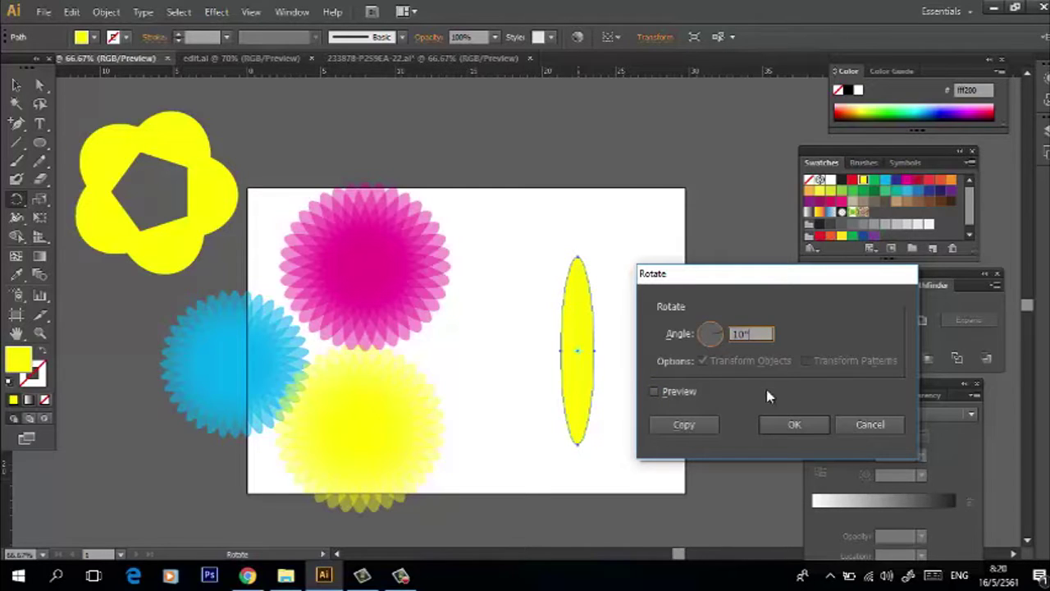
left_click_drag(739, 334, 761, 325)
type("300°/30")
left_click(694, 425)
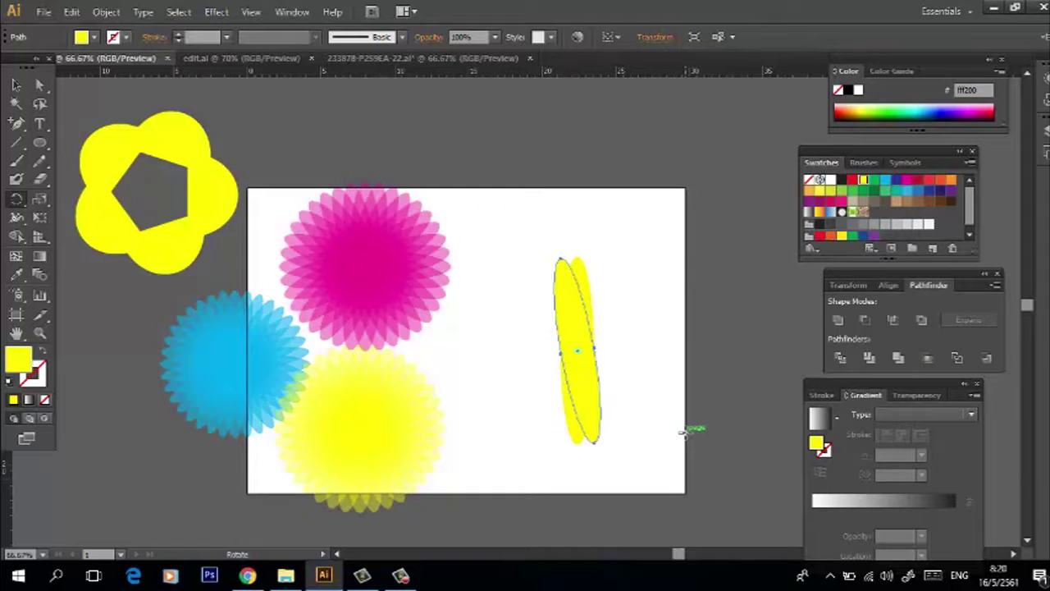
- Repeat the rotated copy until the yellow ellipses form a complete round rosette
key("ctrl+d")
key("ctrl+d")
key("ctrl+d")
key("ctrl+d")
key("ctrl+d")
key("ctrl+d")
key("ctrl+d")
key("ctrl+d")
key("ctrl+d")
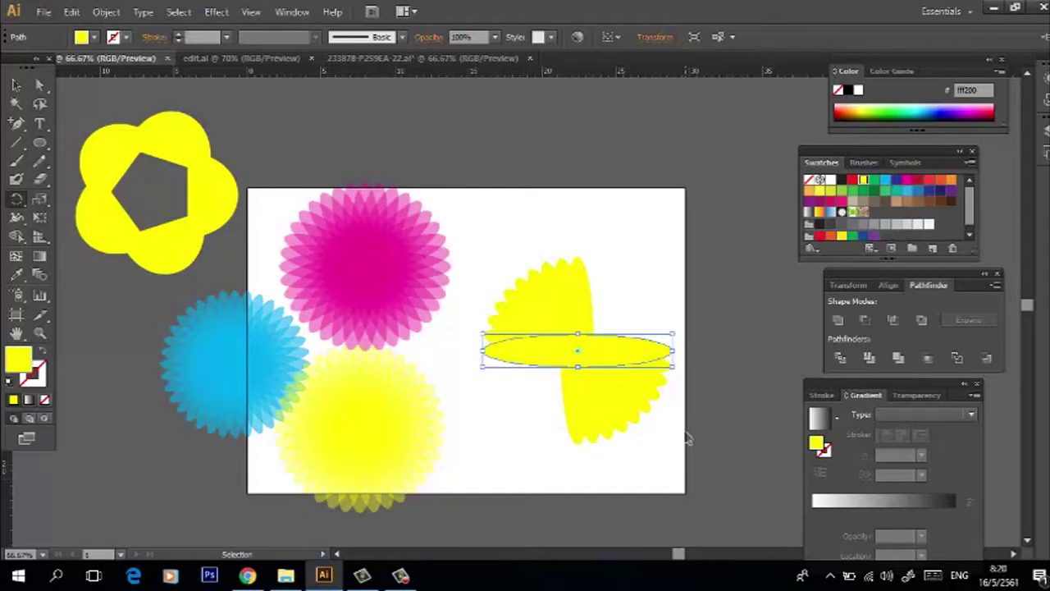
key("ctrl+d")
key("ctrl+d")
key("ctrl+d")
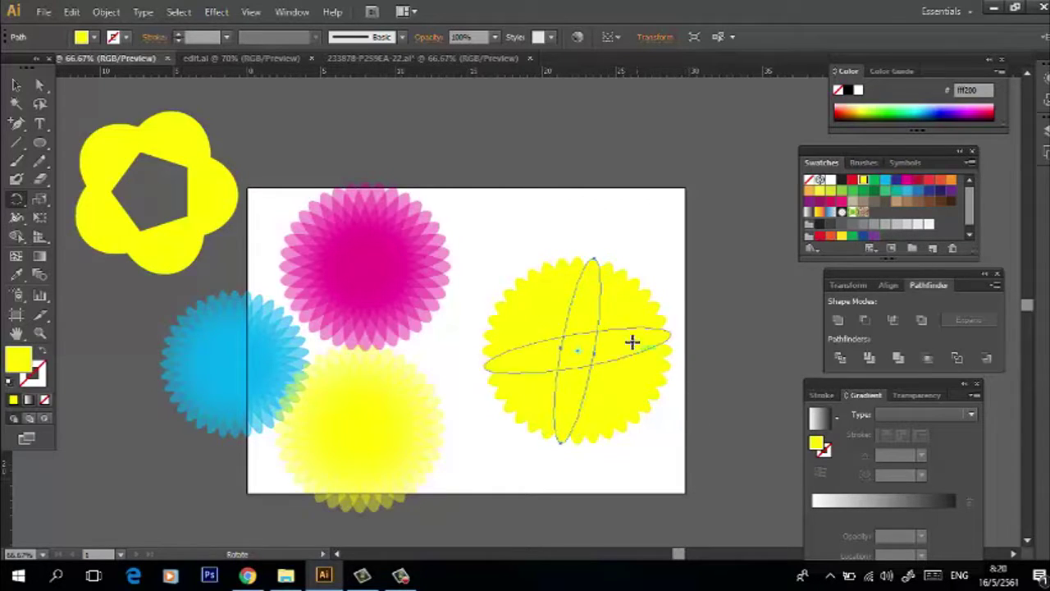
- Group all ellipses of the new yellow rosette and fill the group with dark green (006838)
left_click(17, 86)
left_click(683, 484)
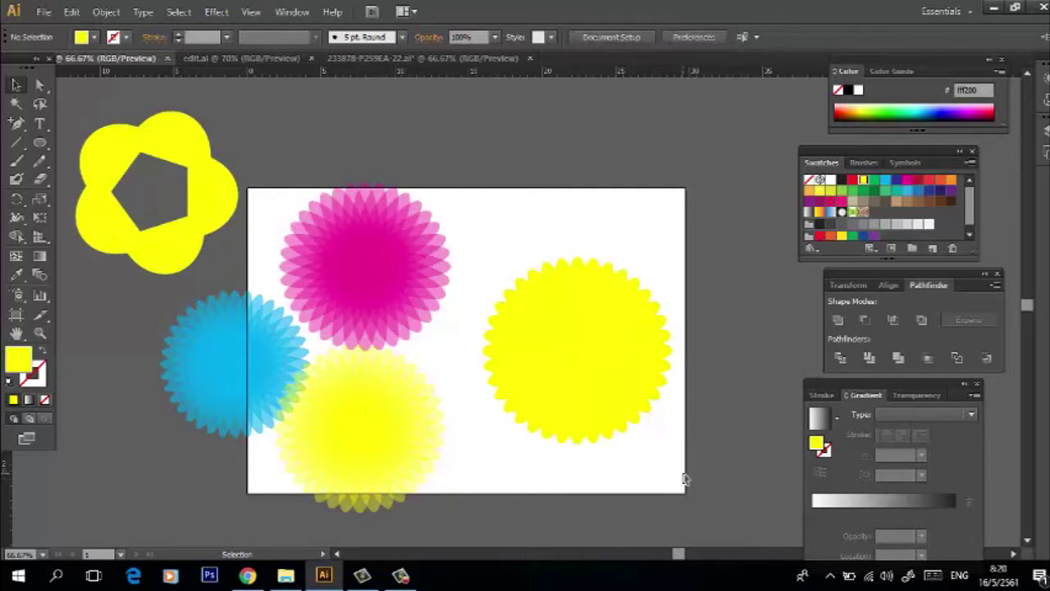
left_click_drag(688, 465, 499, 247)
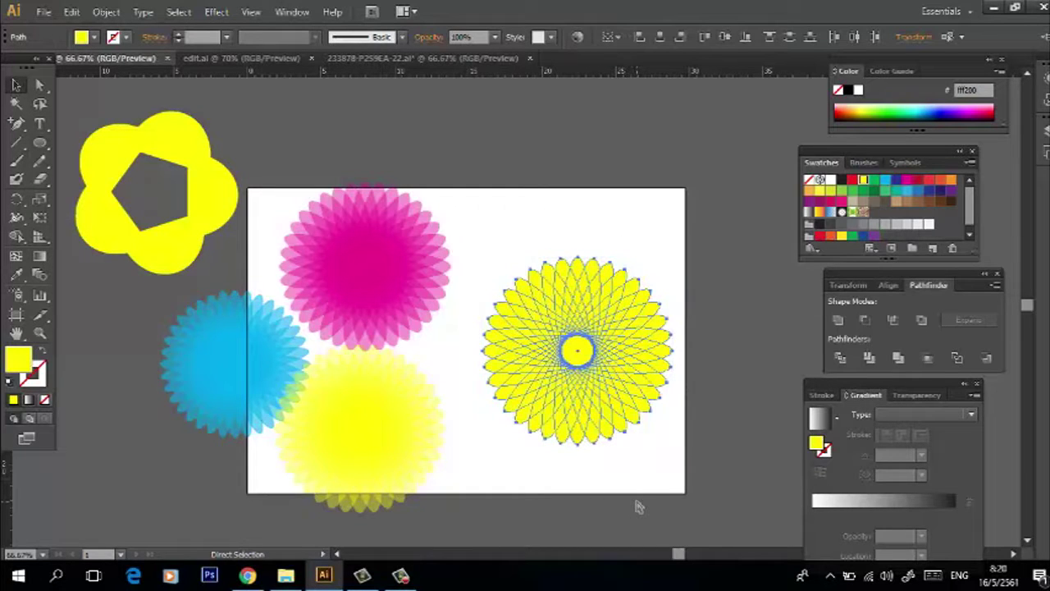
key("ctrl+g")
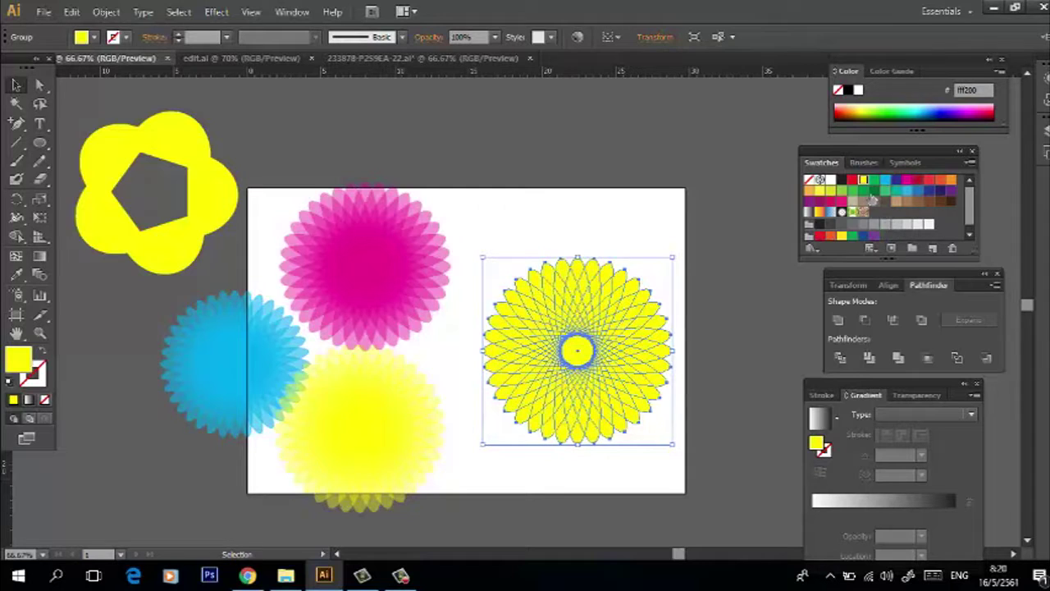
left_click(873, 191)
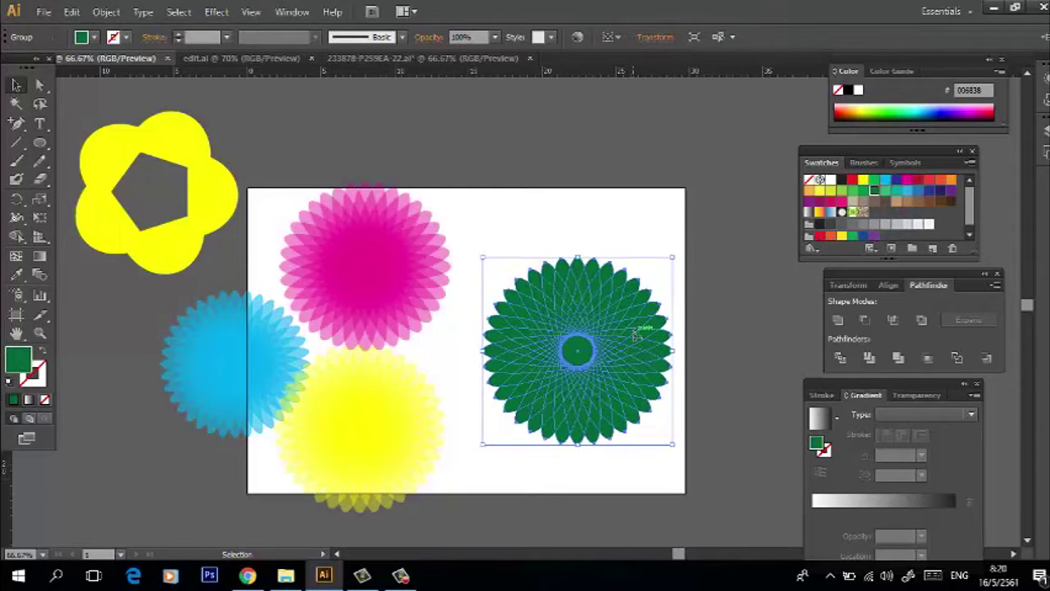
- Try 50% and 70% opacity on the grouped green rosette, and return it to 100%
left_click(495, 37)
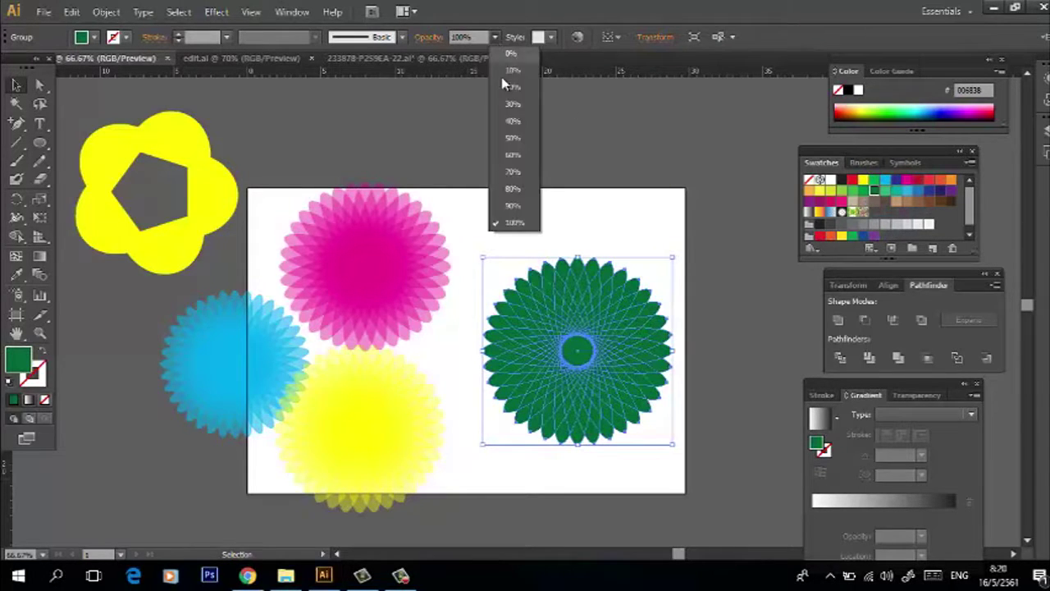
left_click(508, 141)
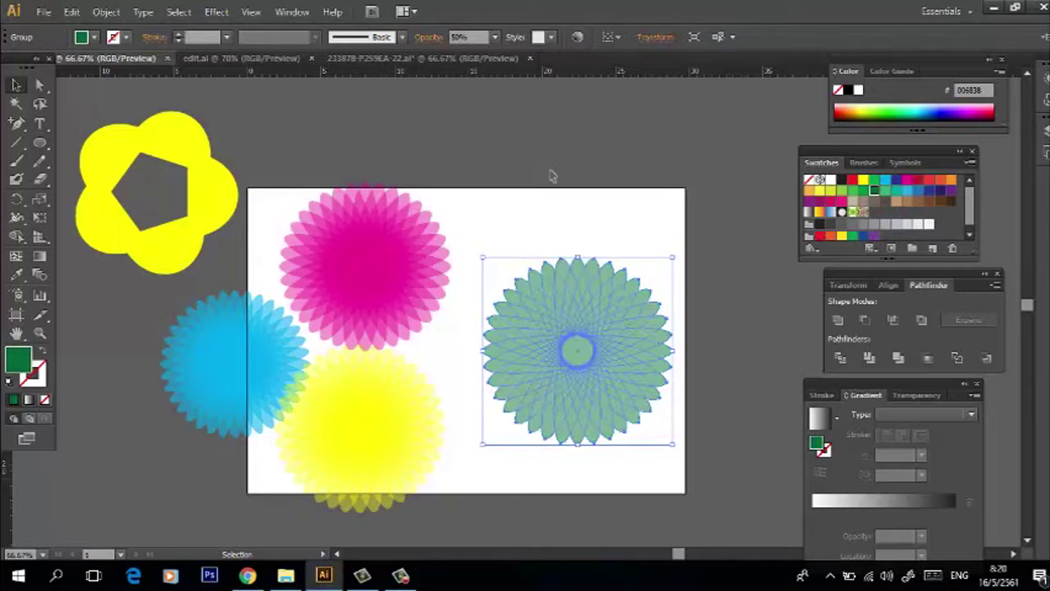
left_click(495, 37)
left_click(509, 175)
left_click(554, 244)
left_click(492, 322)
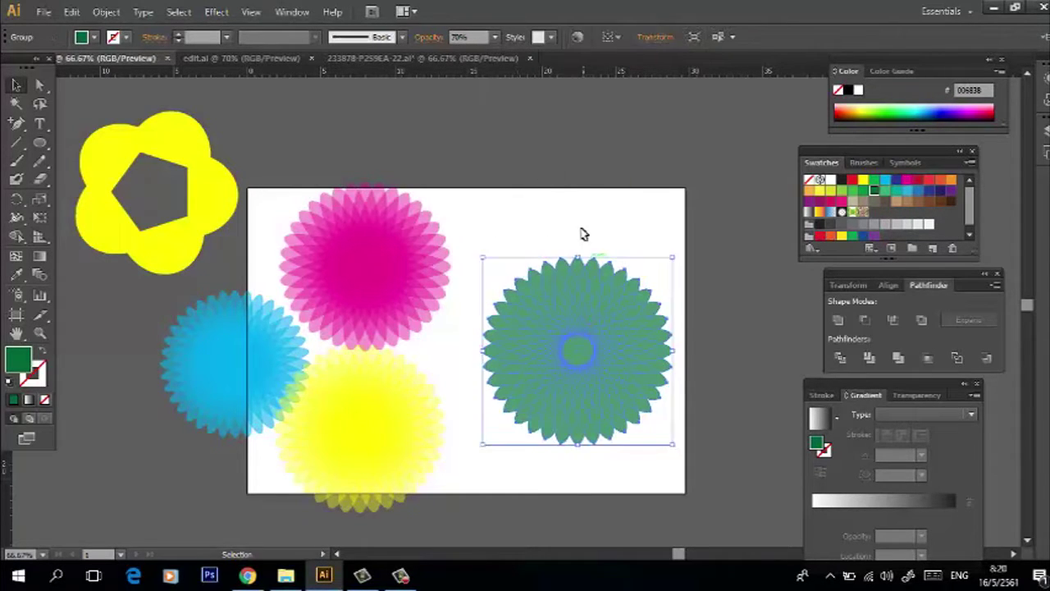
left_click(495, 37)
left_click(528, 222)
left_click(567, 181)
left_click(639, 325)
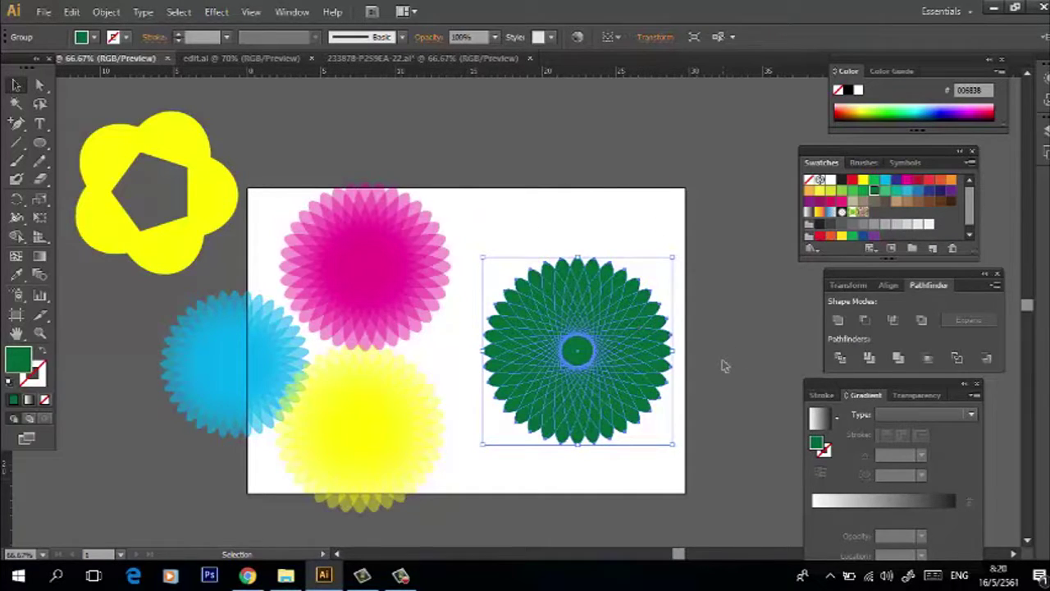
- Ungroup the green rosette and set the opacity of its individual ellipses to 80%
right_click(619, 381)
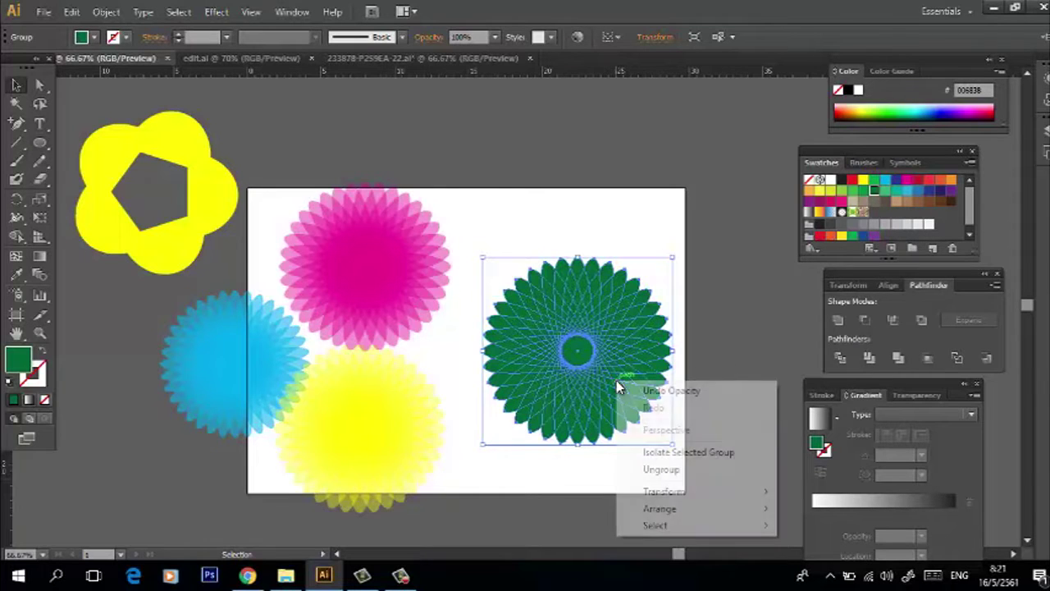
left_click(661, 469)
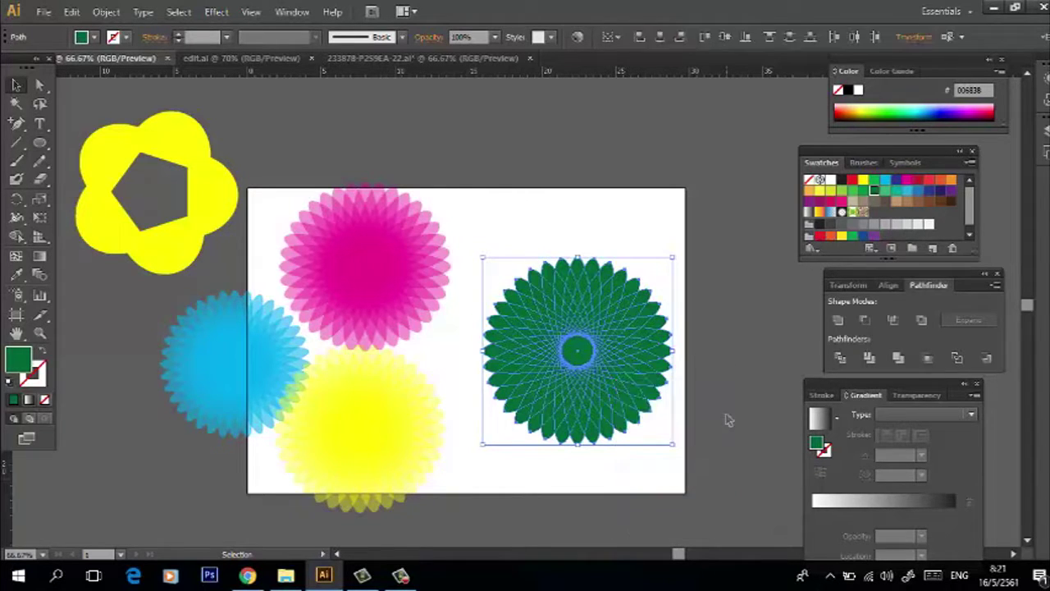
left_click_drag(684, 458, 499, 235)
left_click(495, 38)
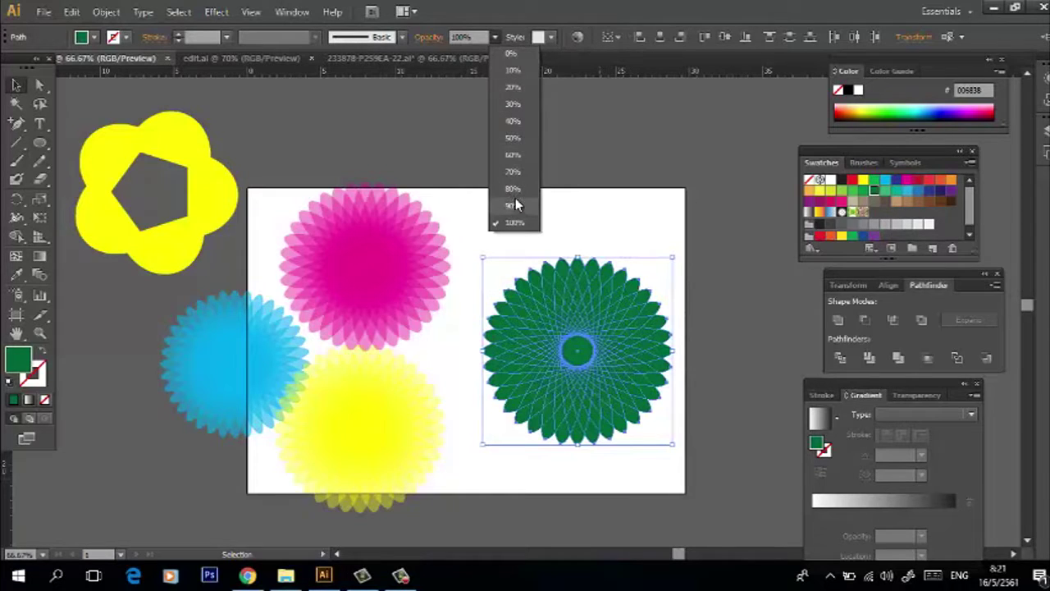
left_click(514, 191)
left_click(733, 320)
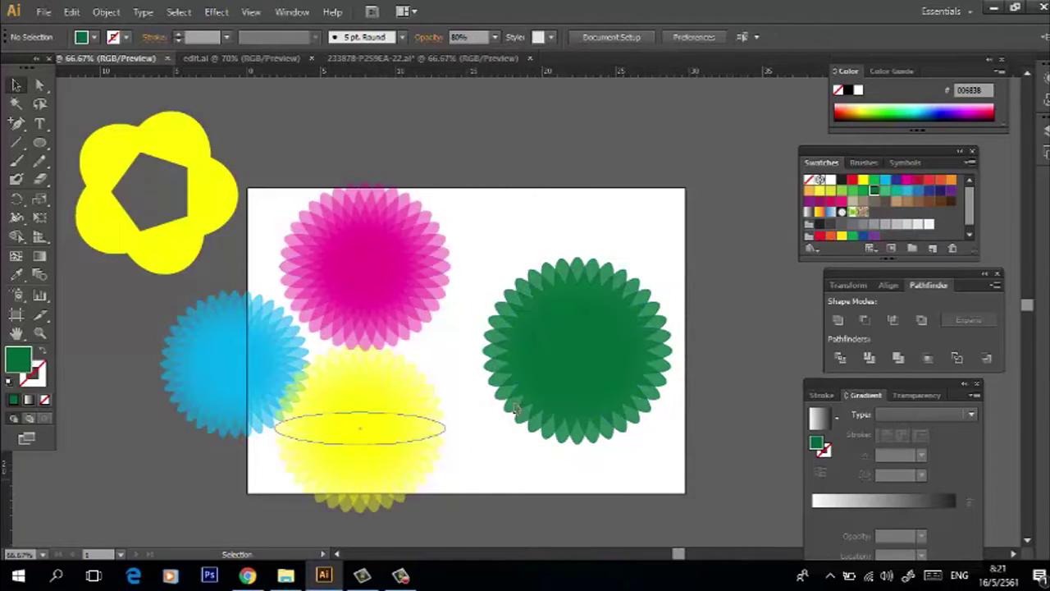
- Group all the semi-transparent green ellipses into one object again
left_click_drag(673, 427, 485, 274)
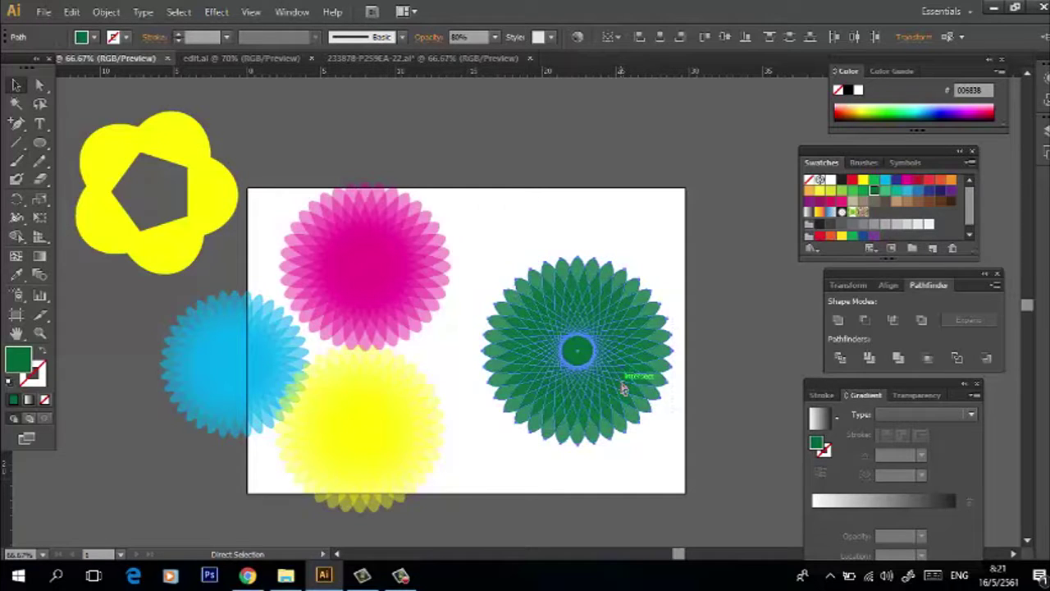
key("v")
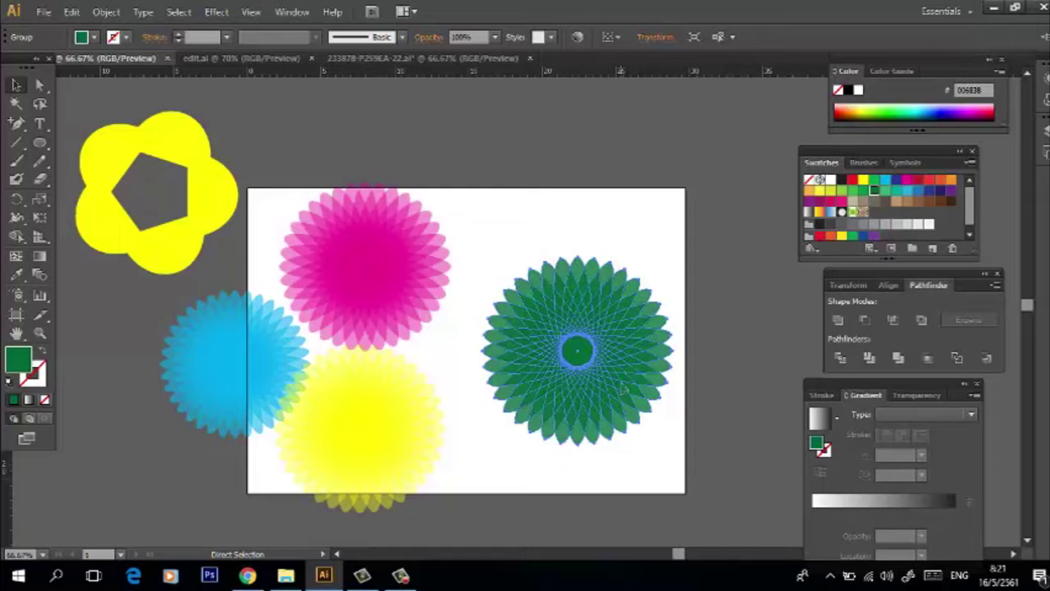
left_click(621, 473)
left_click(635, 427)
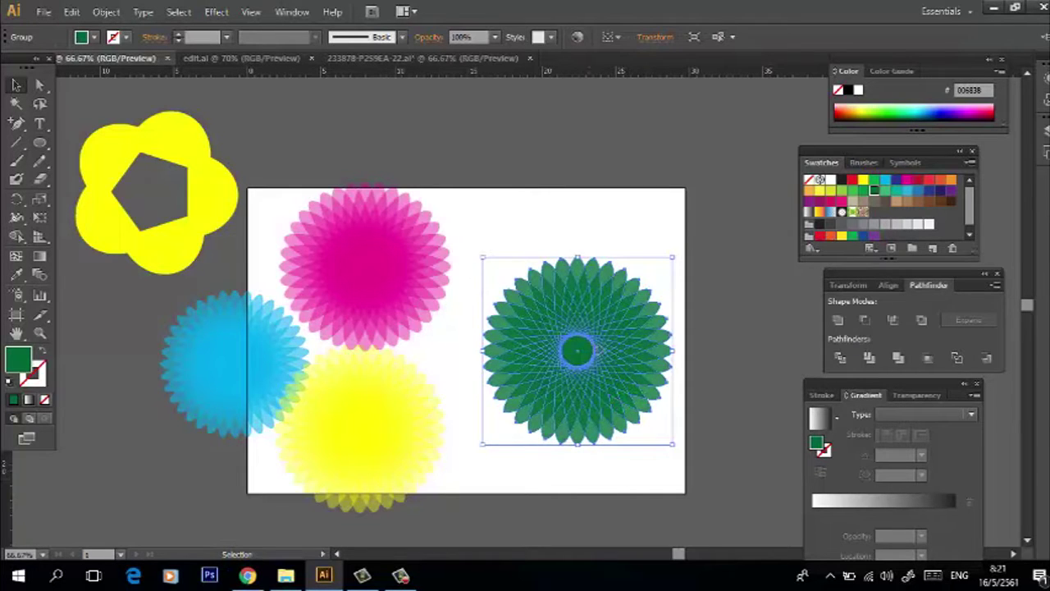
- Move the green rosette to the artboard's upper edge, just above the magenta rosette
left_click_drag(606, 410, 611, 372)
left_click(623, 441)
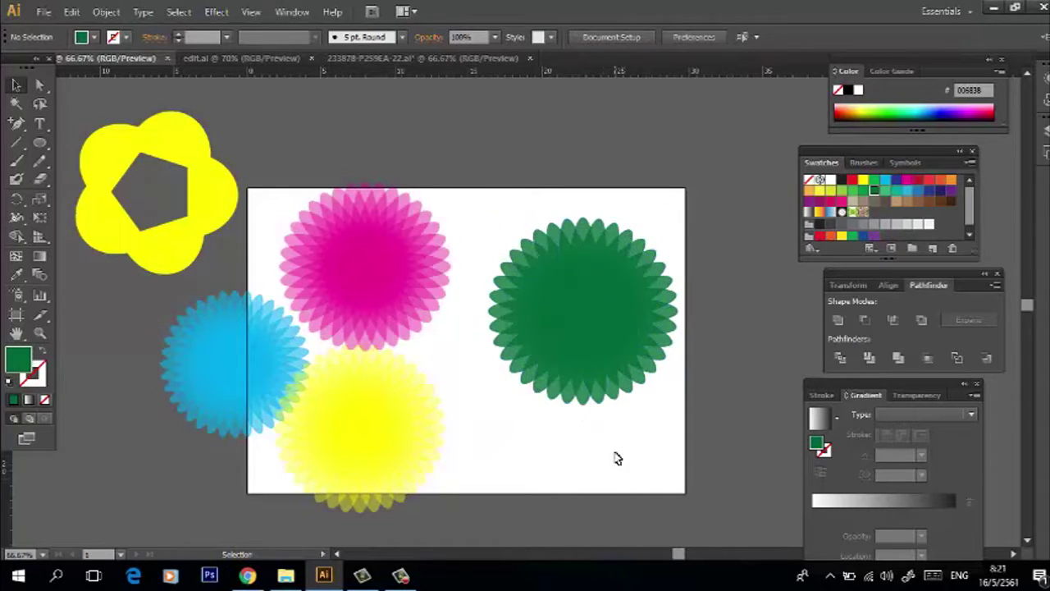
left_click_drag(584, 325, 407, 300)
left_click_drag(419, 297, 520, 126)
left_click_drag(462, 251, 305, 115)
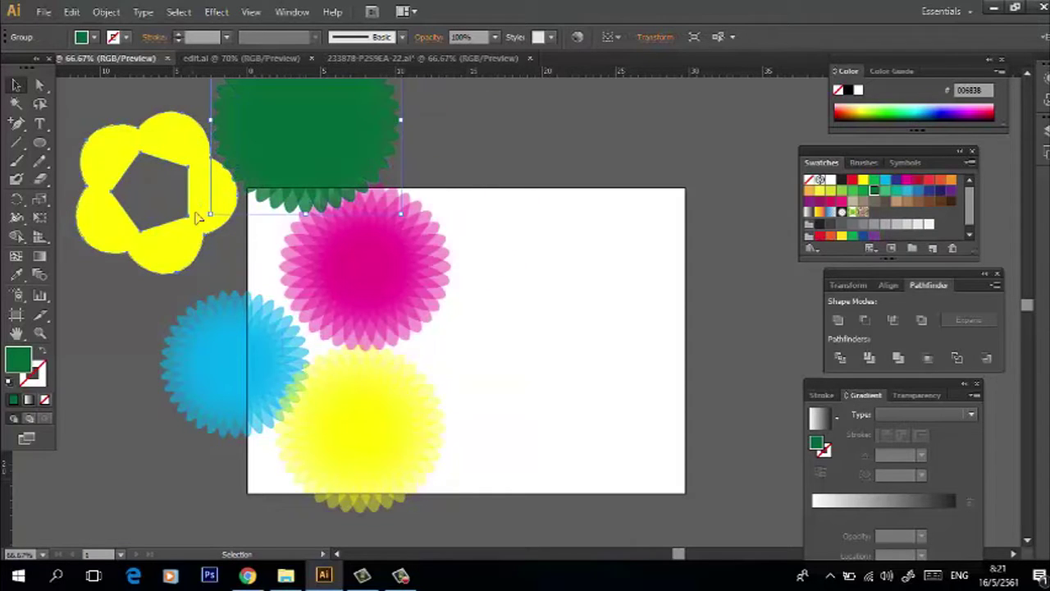
- Move the yellow five-petal flower down between the blue and magenta rosettes, and deselect it
left_click(195, 212)
left_click_drag(195, 212, 280, 297)
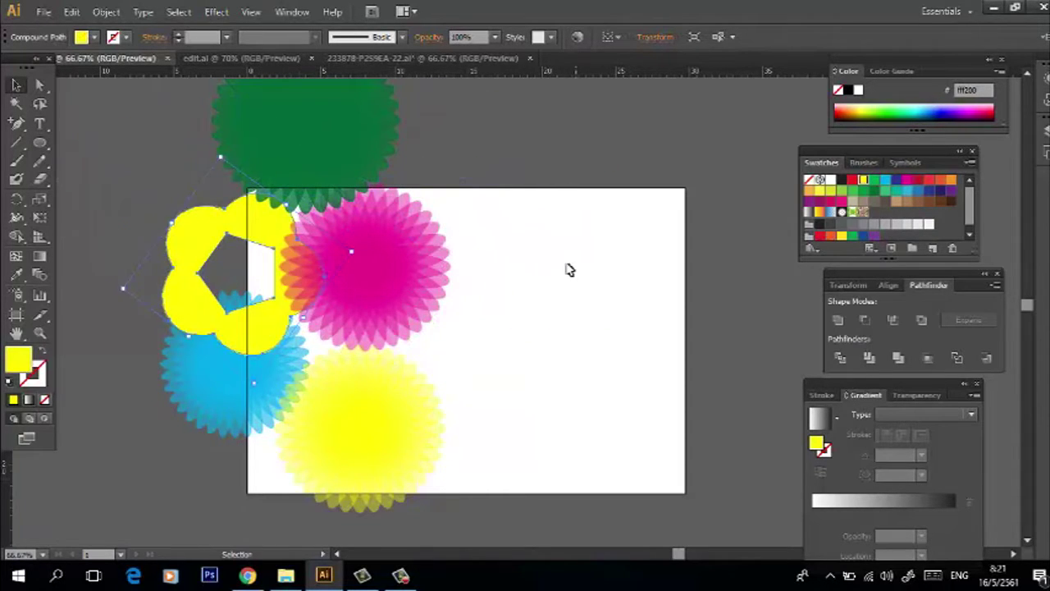
left_click(568, 270)
- Draw a yellow circle on the empty area of the artboard, to the right of the magenta rosette
left_click(39, 141)
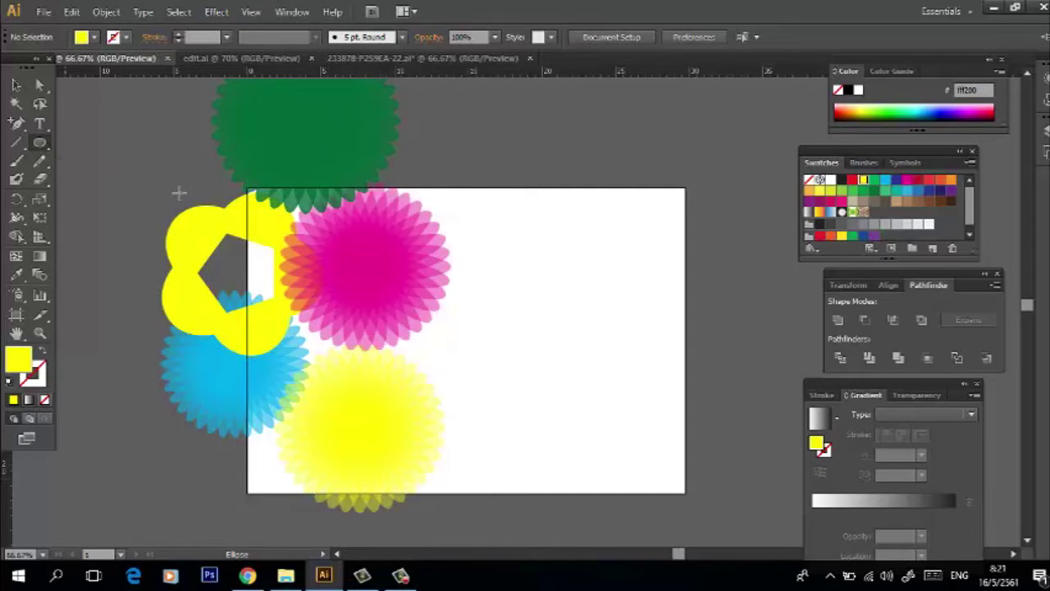
left_click_drag(578, 306, 625, 372)
left_click(17, 84)
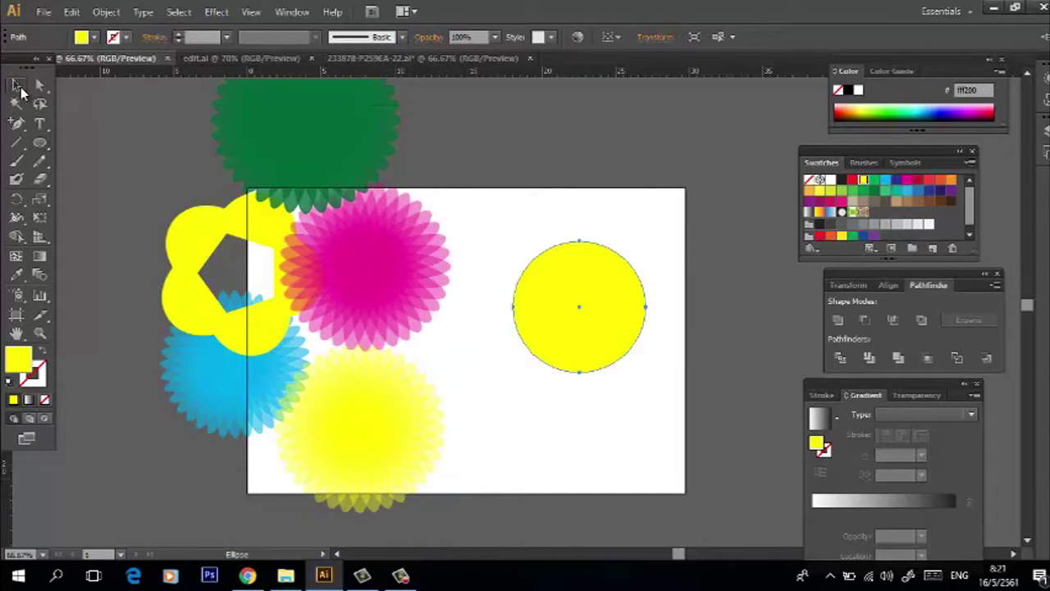
- Draw a straight horizontal line through the centre of the yellow circle, extending slightly past both edges
left_click(16, 141)
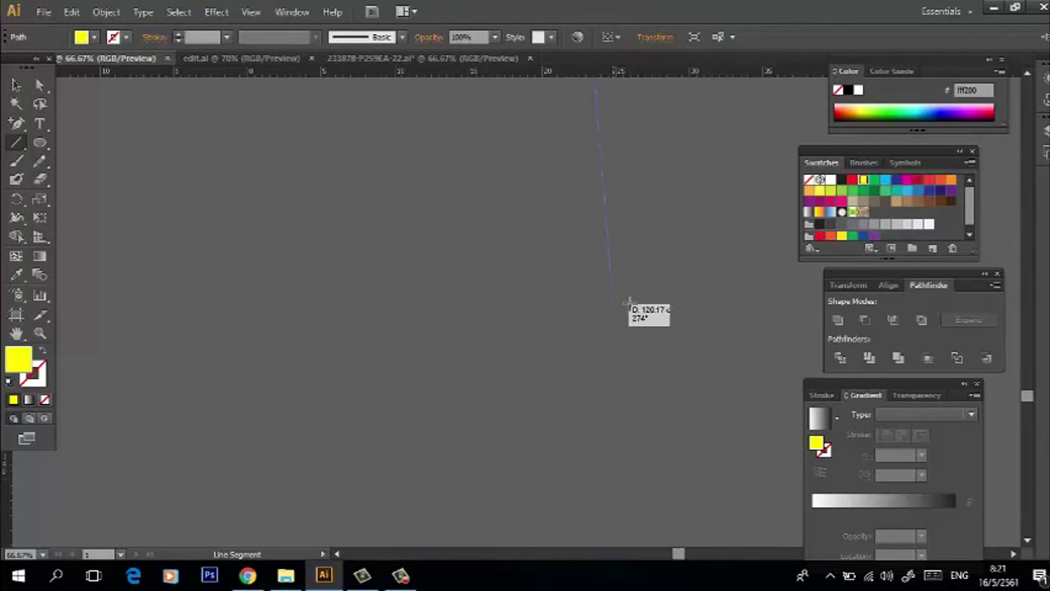
left_click_drag(635, 307, 632, 302)
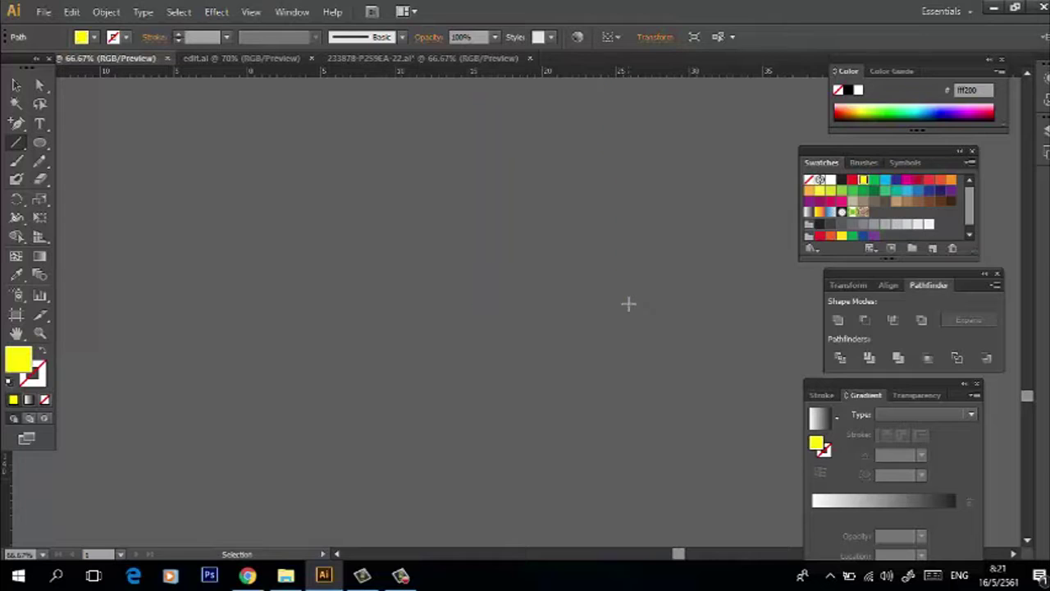
key("ctrl+minus")
key("ctrl+minus")
key("ctrl+minus")
key("ctrl+minus")
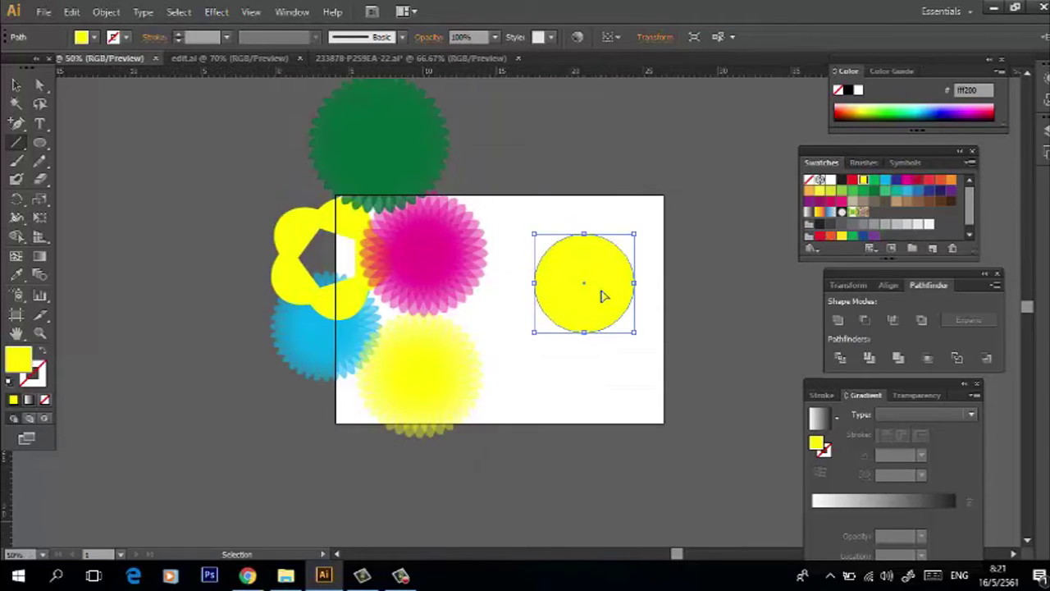
key("ctrl+plus")
key("ctrl+plus")
scroll(451, 295, "up", 3)
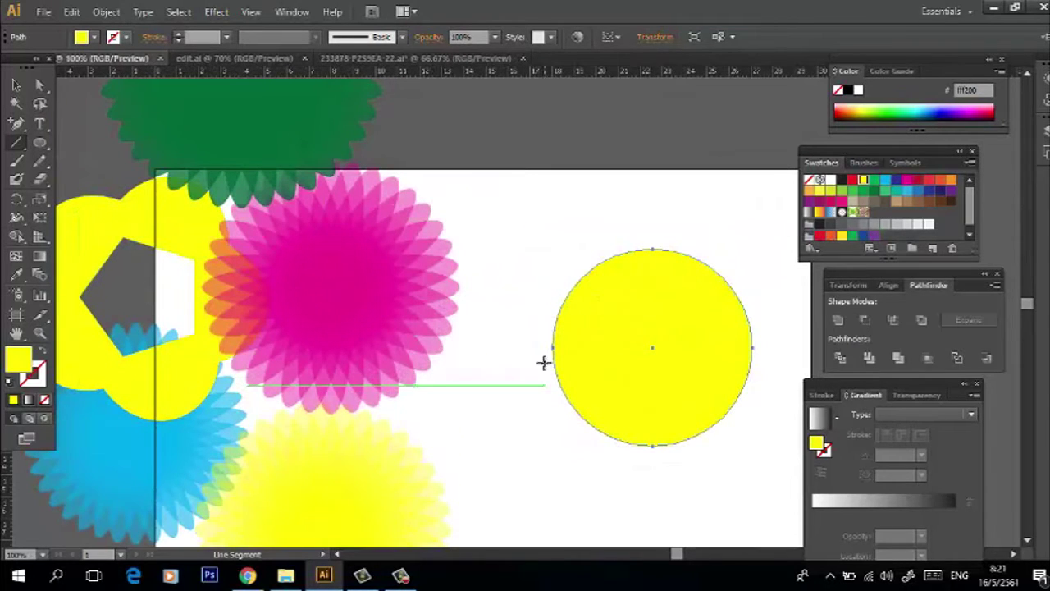
left_click_drag(530, 347, 762, 347)
- Select the circle together with the line across it and split the circle with the Pathfinder Divide operation
left_click(17, 84)
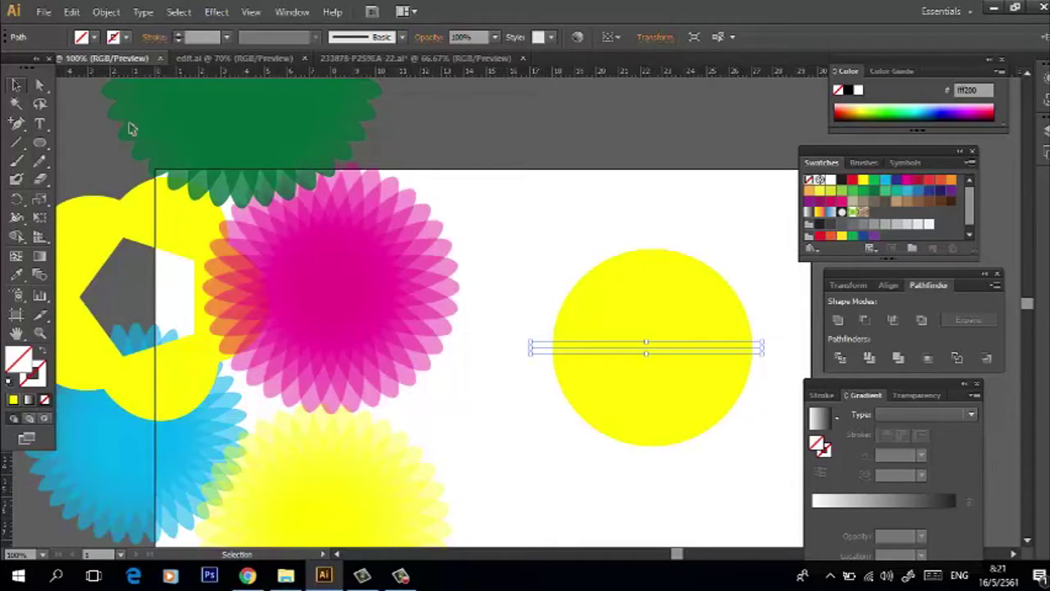
left_click_drag(535, 265, 621, 426)
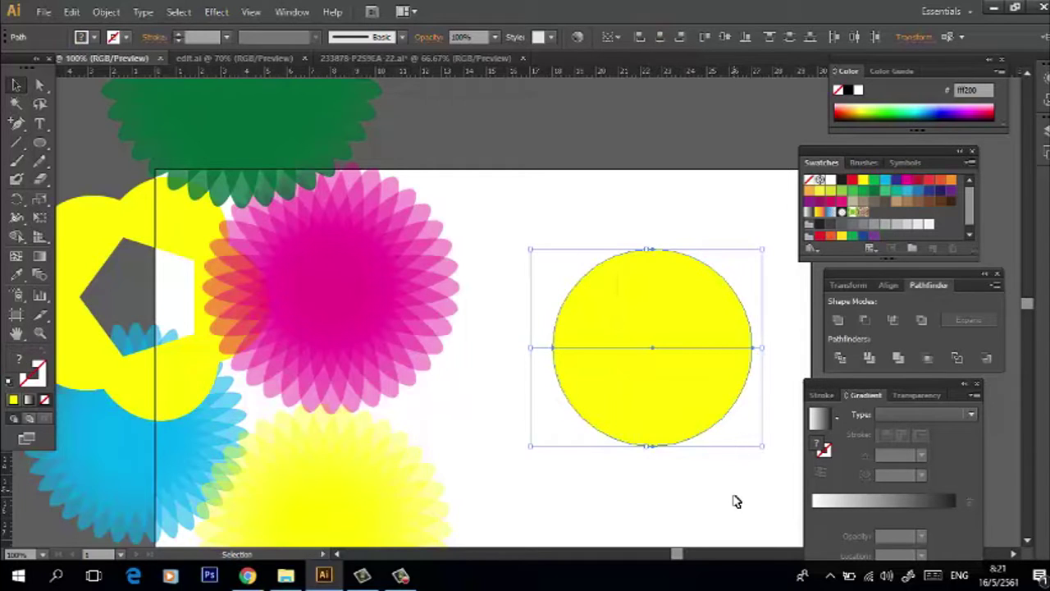
left_click_drag(727, 491, 615, 249)
left_click(839, 356)
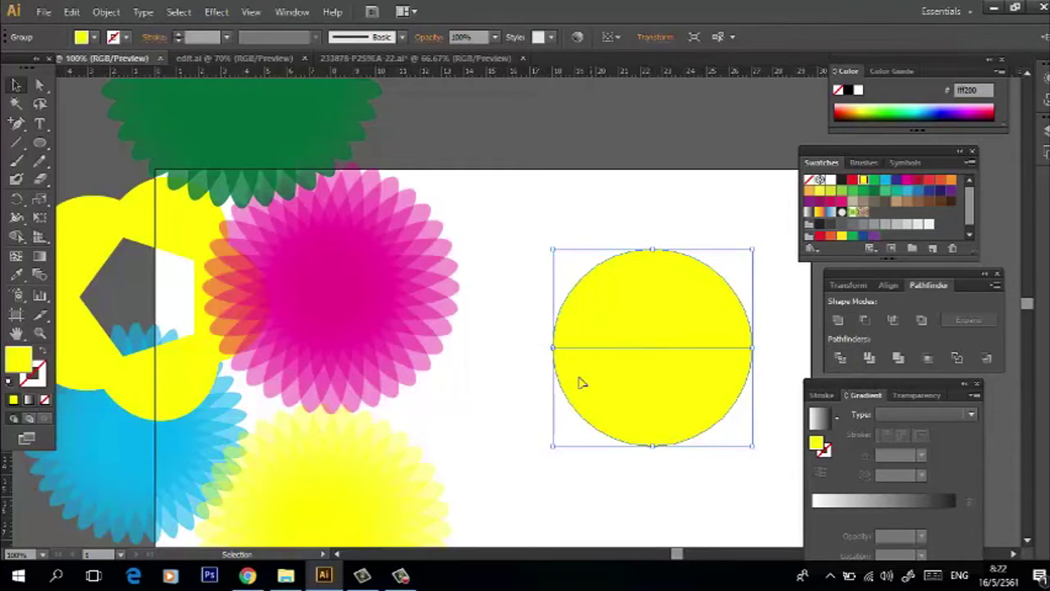
- Ungroup the divided circle and delete its lower half, leaving only the upper semicircle
right_click(580, 380)
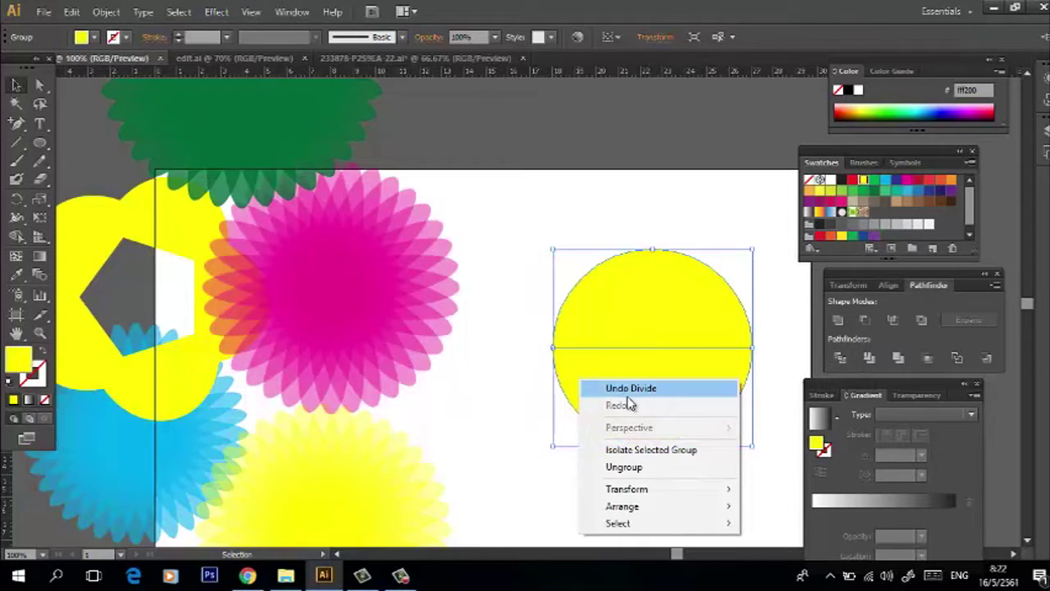
left_click(646, 468)
left_click(711, 471)
left_click(679, 383)
right_click(678, 381)
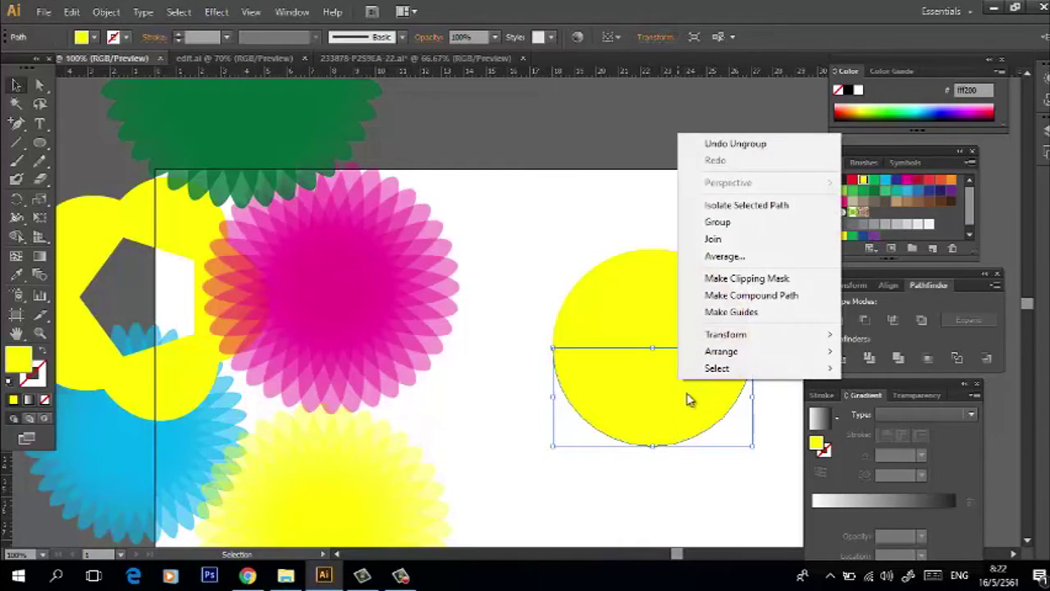
left_click(663, 517)
left_click(712, 486)
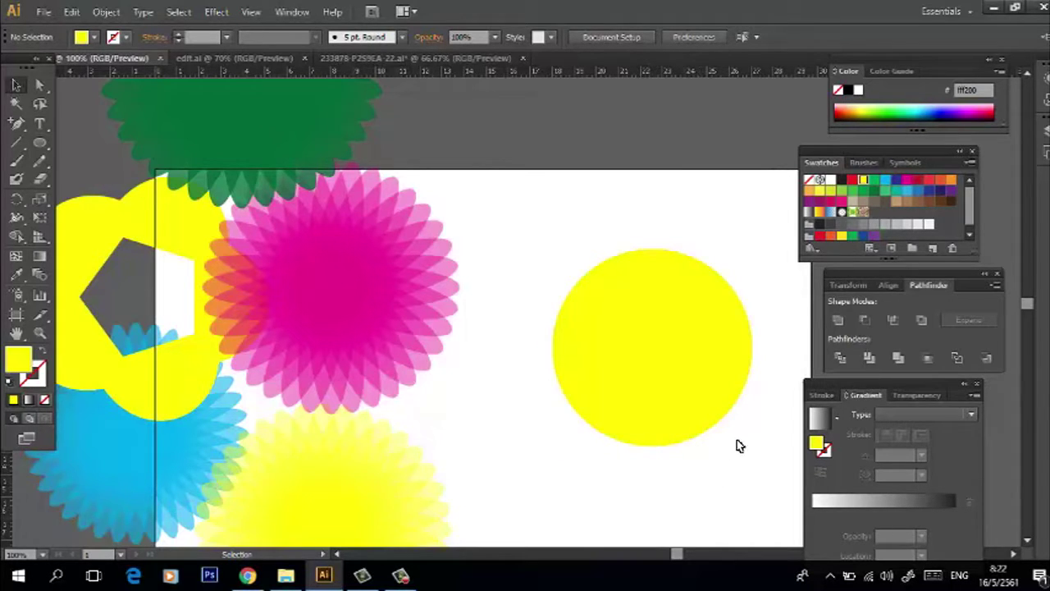
left_click(687, 386)
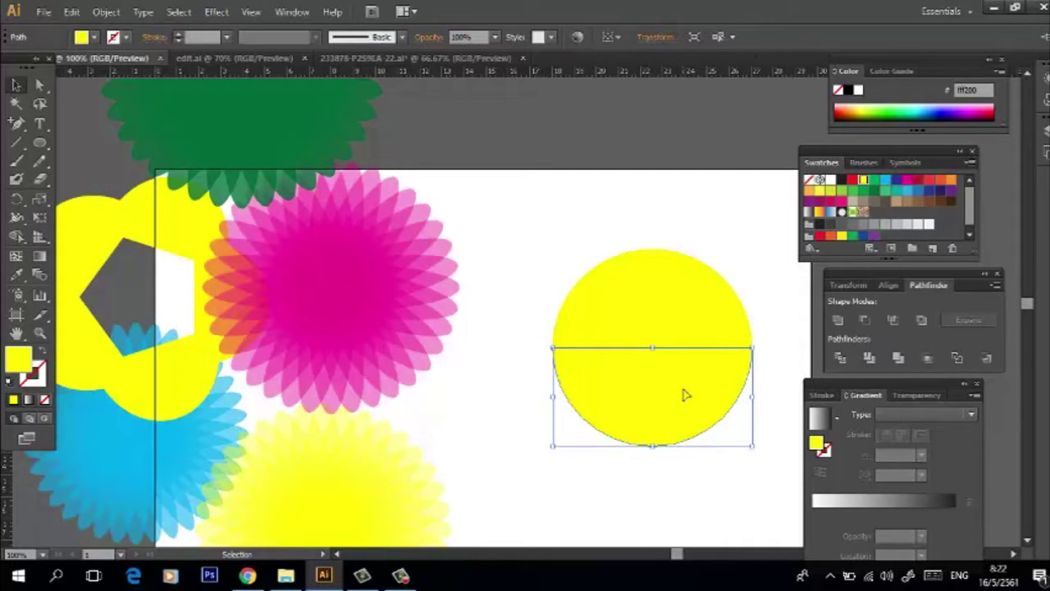
key("Delete")
- Move the yellow semicircle slightly to the left on the artboard and keep it selected
scroll(687, 398, "down", 1)
scroll(687, 398, "up", 3)
scroll(687, 398, "down", 3)
left_click(661, 308)
left_click_drag(661, 308, 624, 308)
left_click(689, 356)
left_click(652, 323)
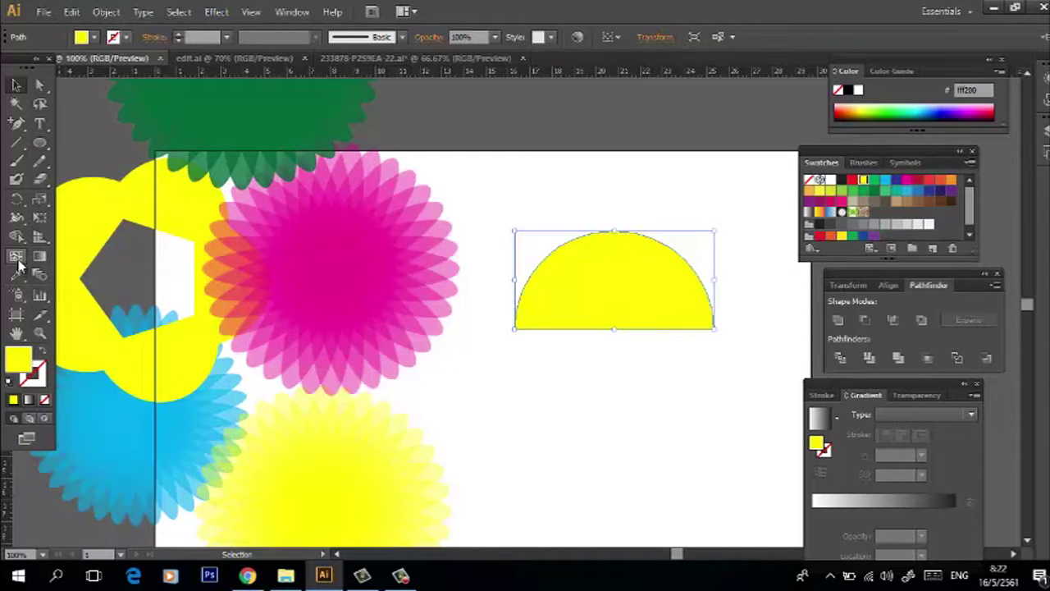
- Create a copy of the semicircle rotated 72° around a point centred below its flat edge
left_click(17, 199)
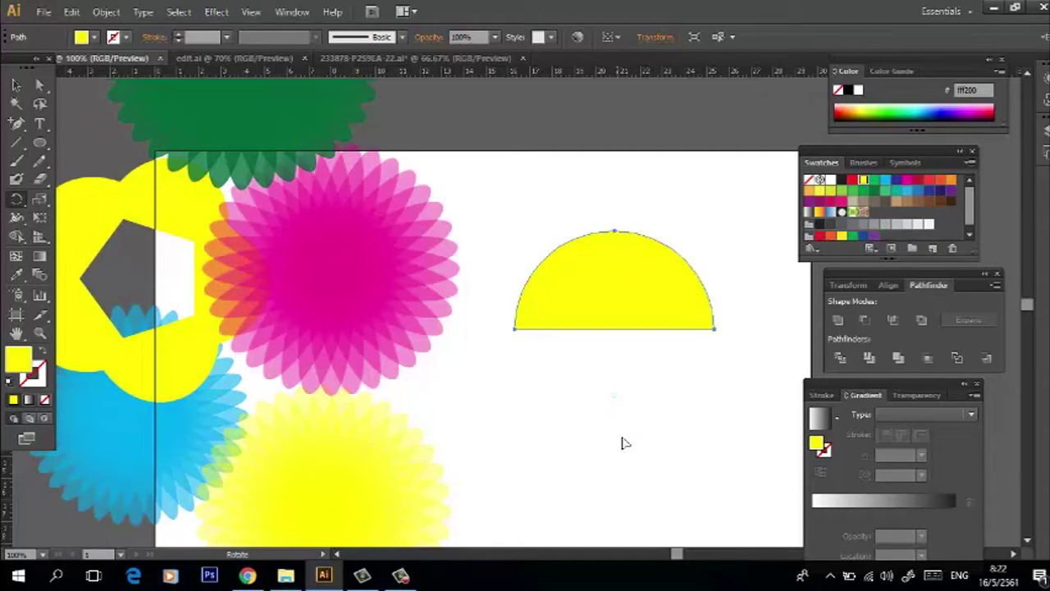
left_click(613, 396, "alt")
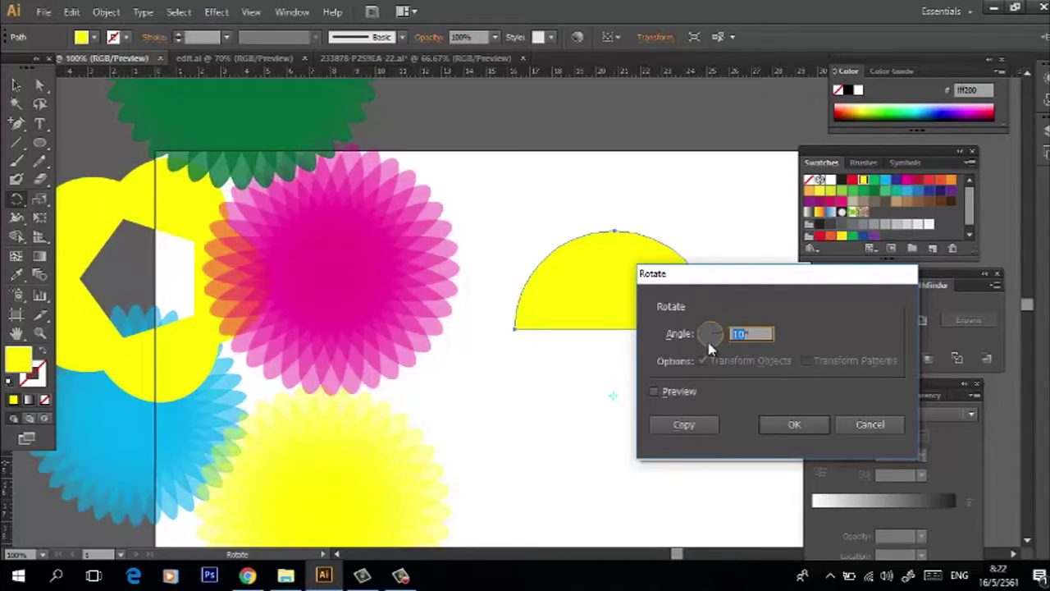
left_click_drag(711, 349, 752, 347)
left_click(668, 395)
left_click(667, 395)
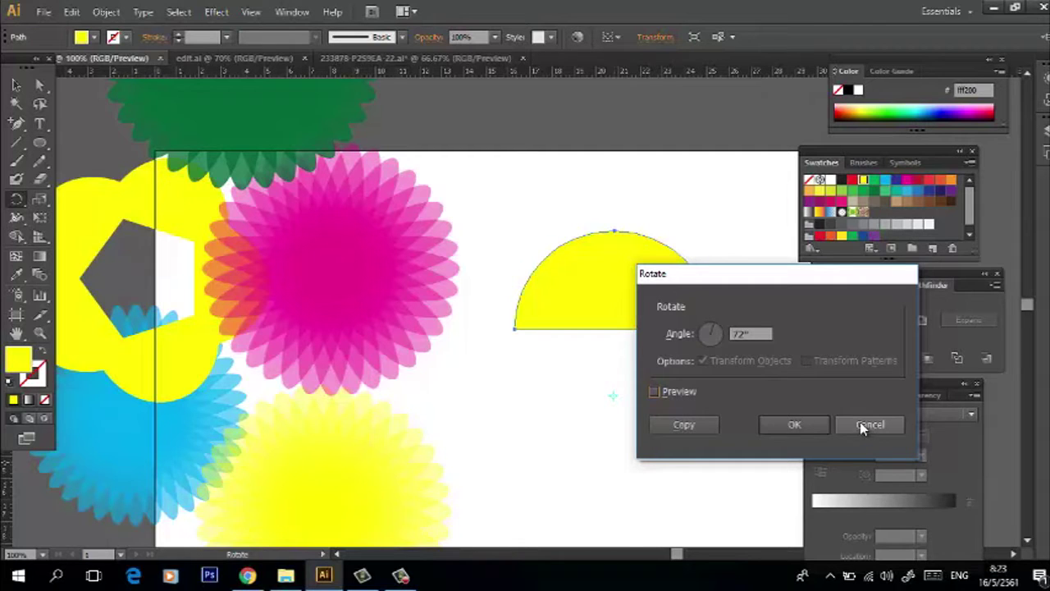
left_click(707, 424)
- Repeat the rotated copy three more times to complete a ring of five semicircular petals
key("v")
key("ctrl+d")
key("ctrl+d")
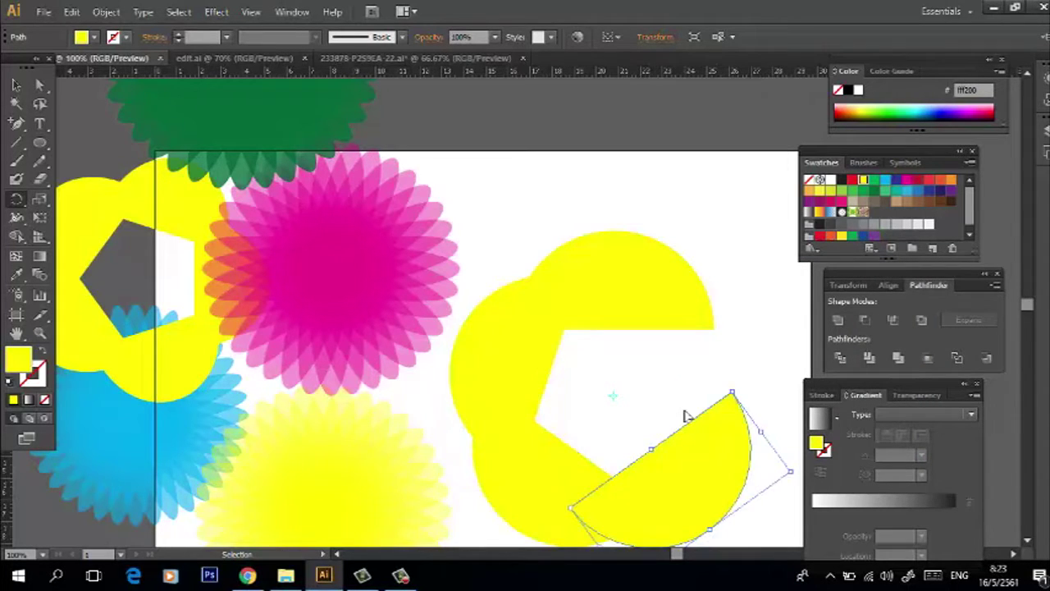
key("ctrl+d")
- Try further rotated copies beyond the fifth petal and undo them
key("r")
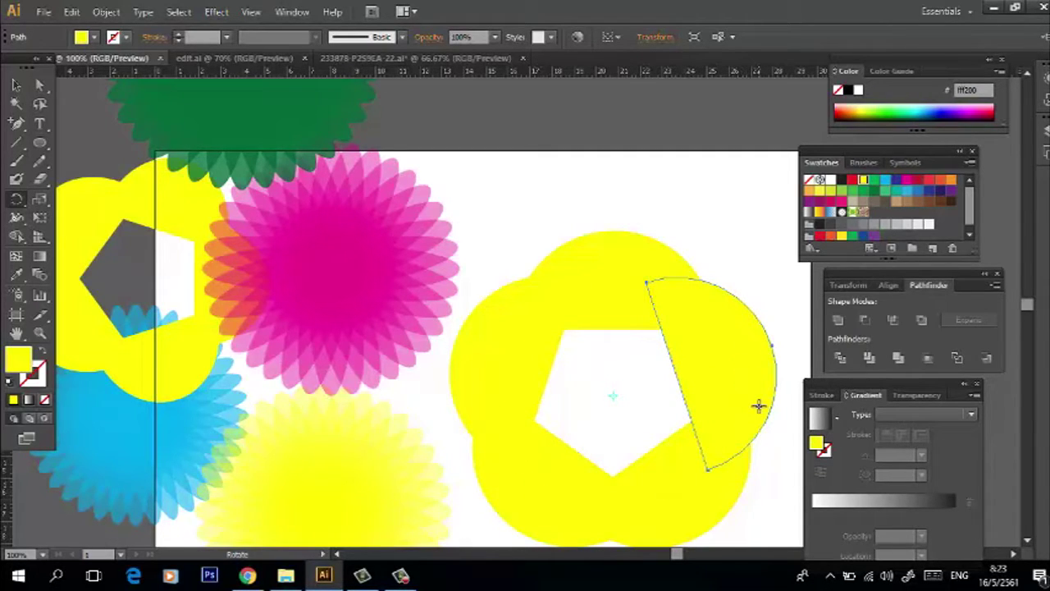
key("ctrl+d")
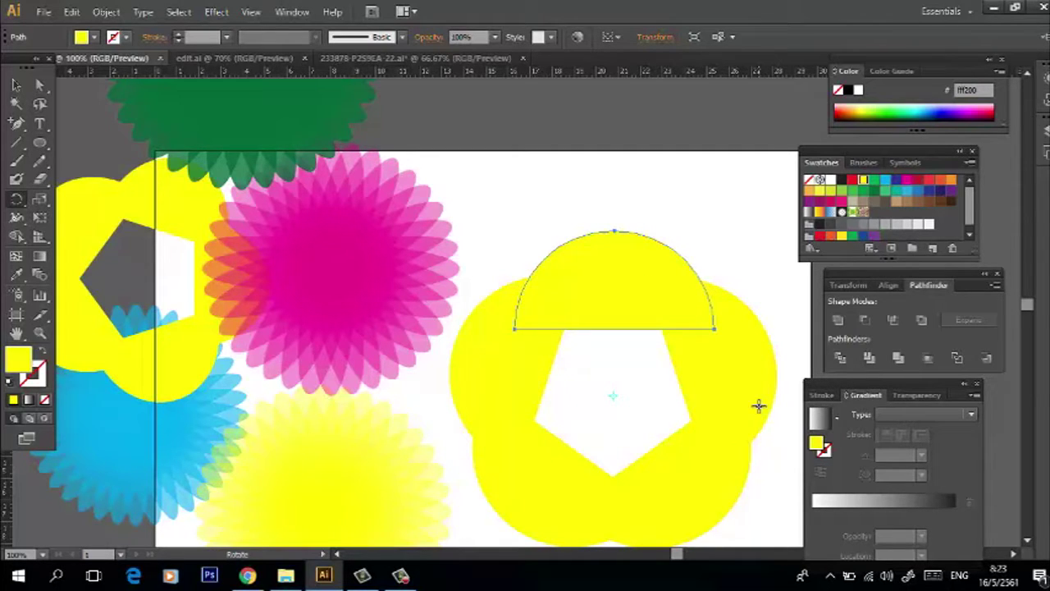
key("ctrl+d")
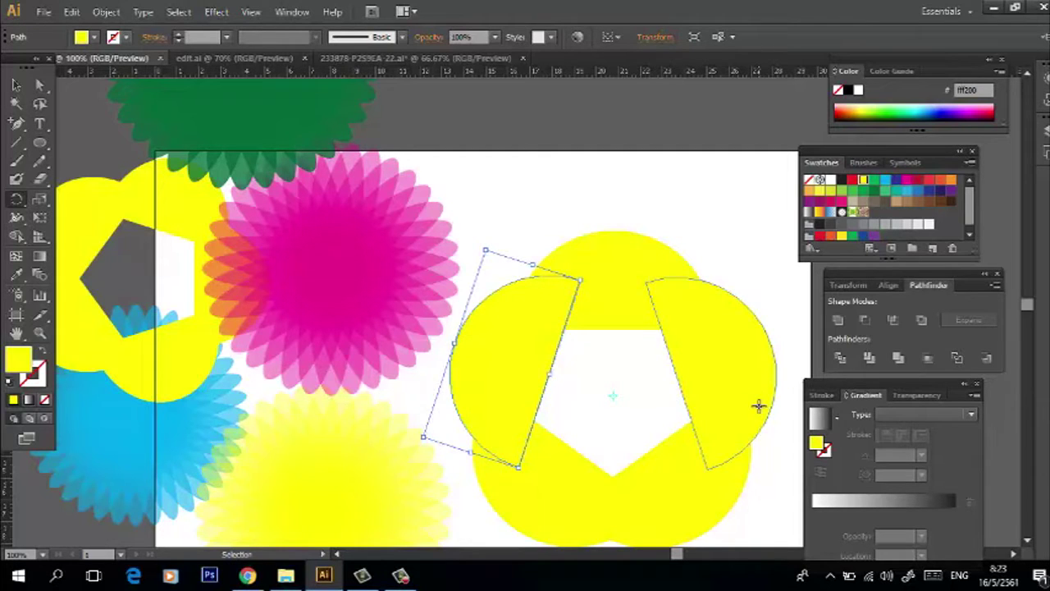
key("ctrl+z")
left_click(760, 408)
key("r")
- Select all five semicircular petals, unite them into one flower shape with Pathfinder, and deselect it
scroll(741, 428, "down", 2)
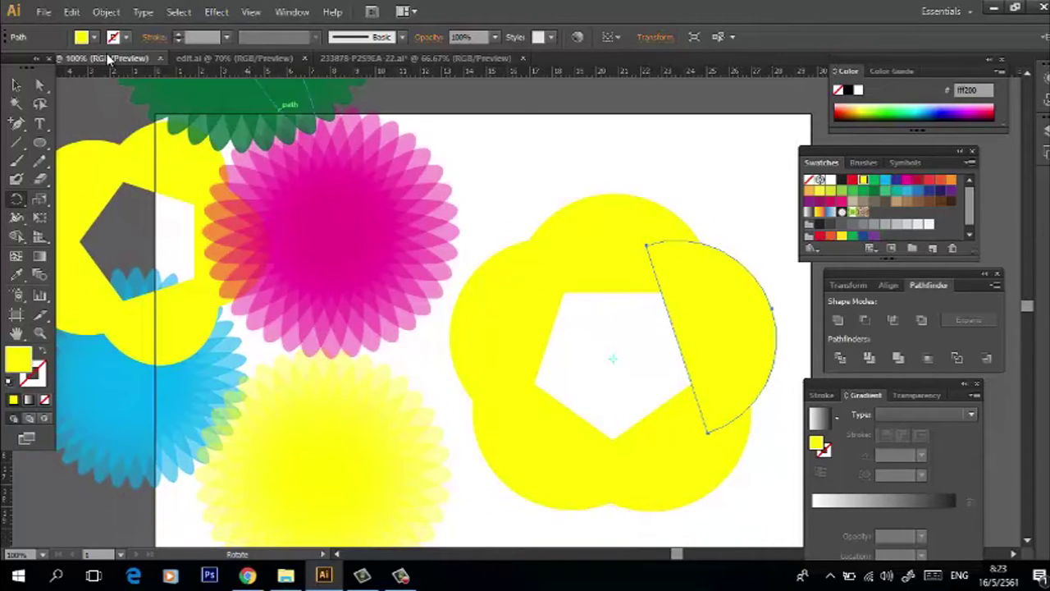
key("v")
left_click(603, 150)
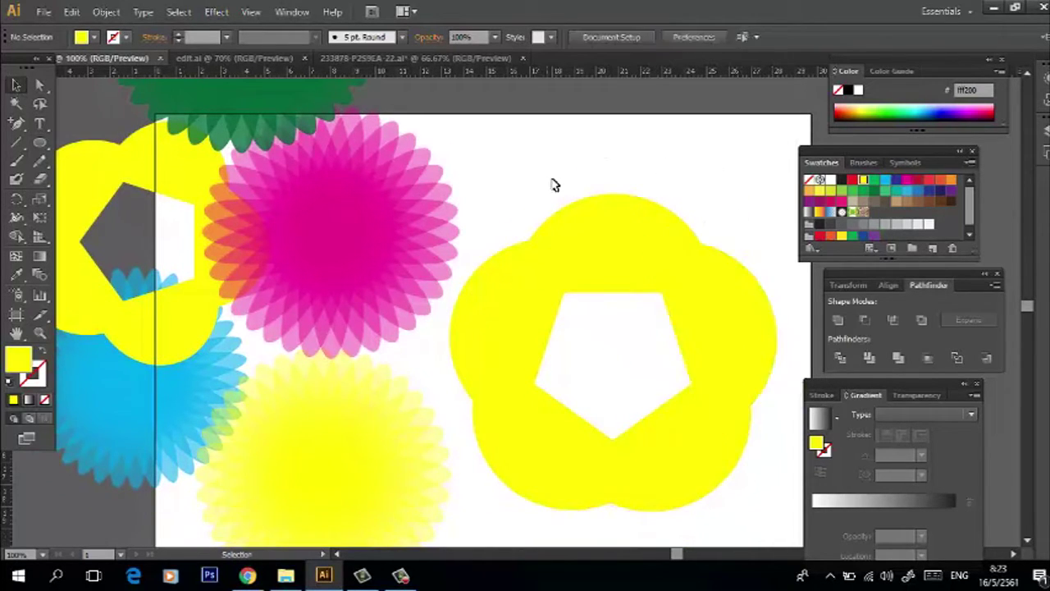
left_click(708, 301)
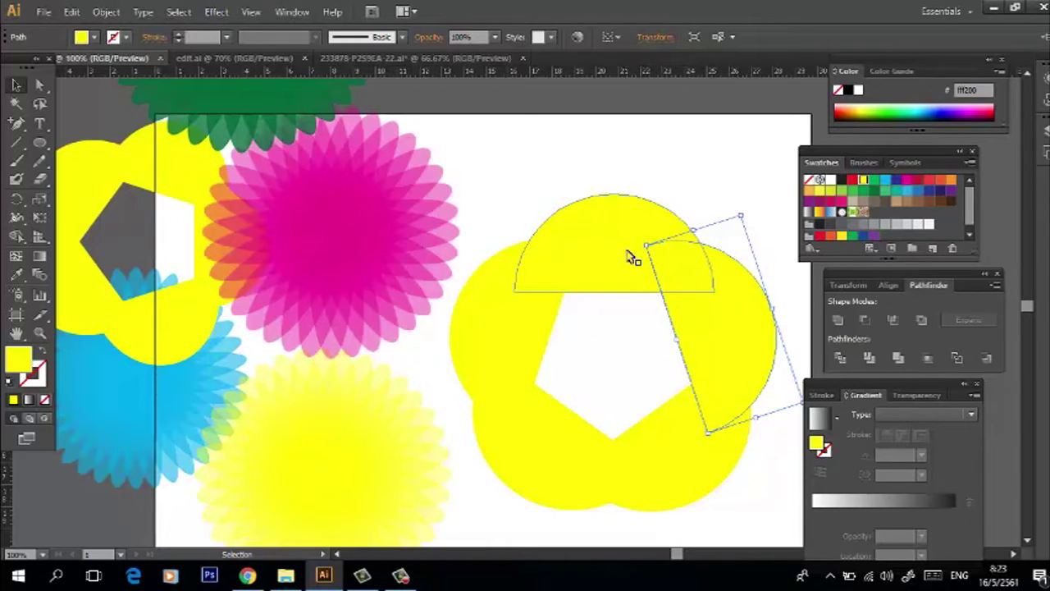
left_click(586, 283, "shift")
left_click(541, 324, "shift")
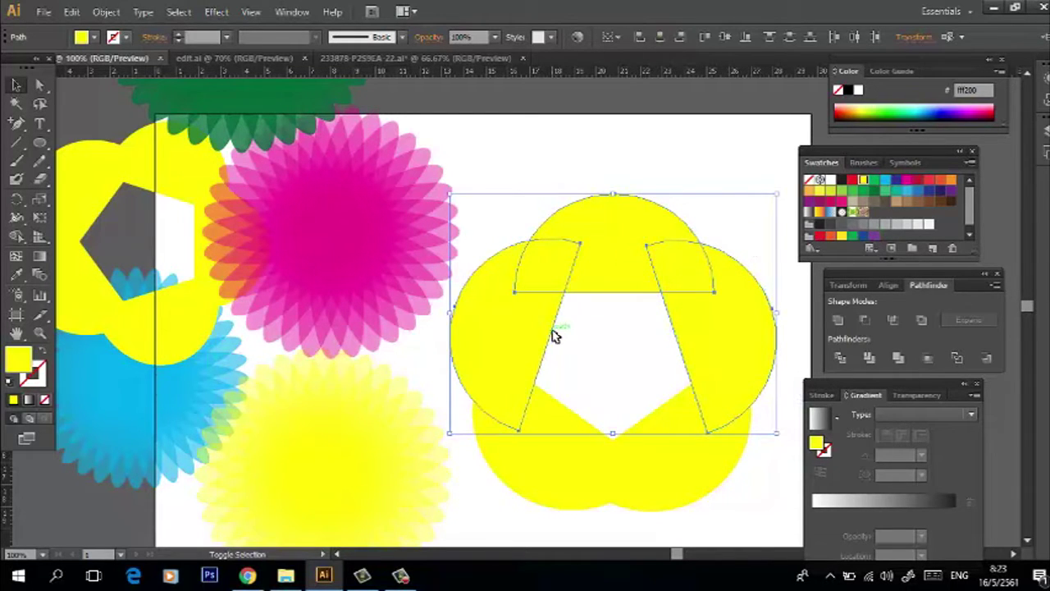
left_click(553, 446, "shift")
left_click(654, 467, "shift")
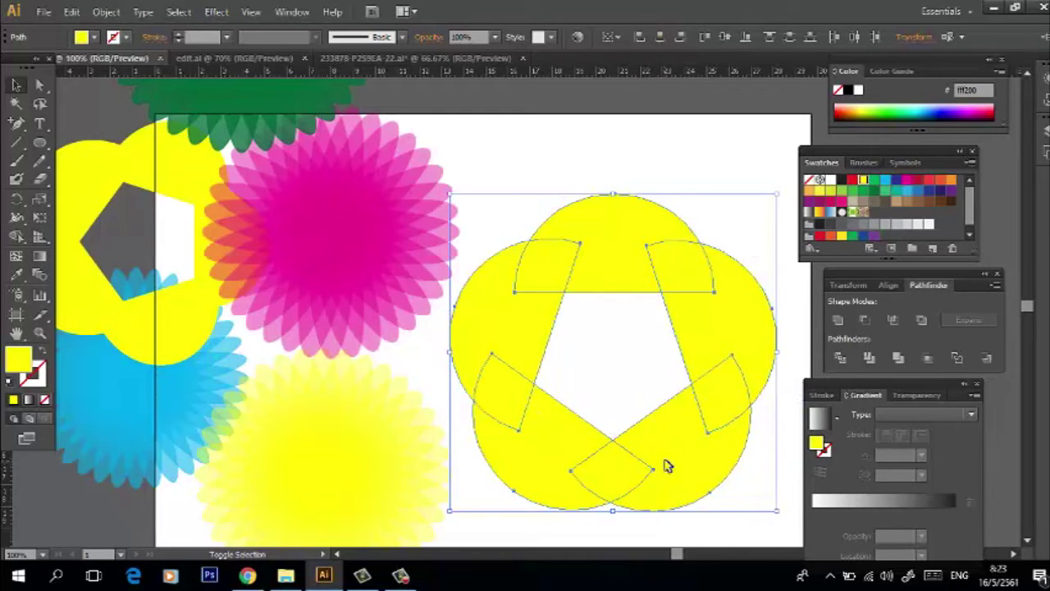
left_click(837, 322)
left_click(664, 146)
- Scale the new flower down around its centre to about 10 cm wide, and move the older yellow flower just above it
left_click(697, 260)
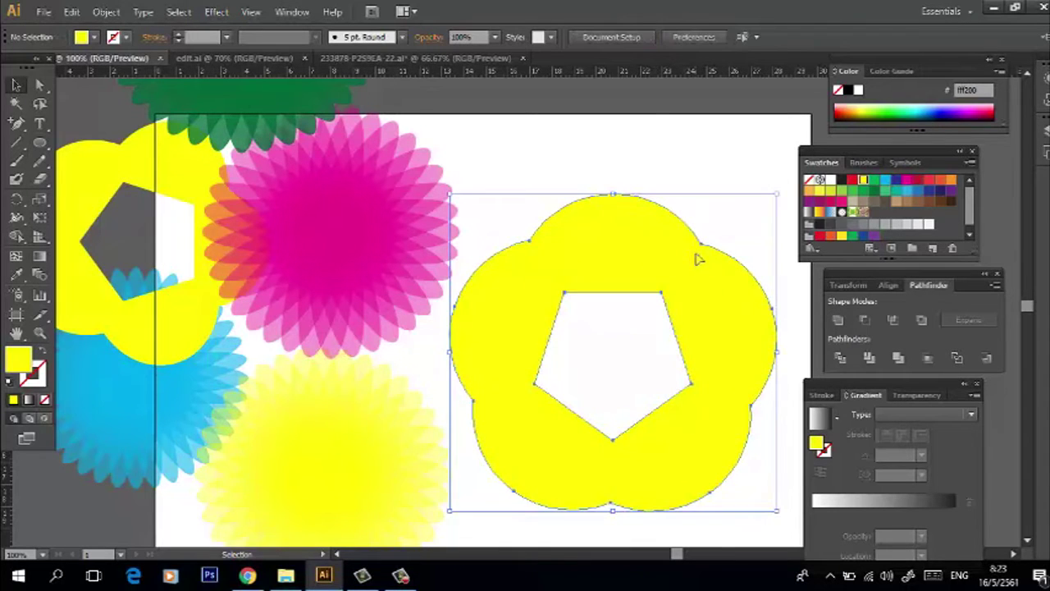
left_click_drag(776, 197, 741, 244)
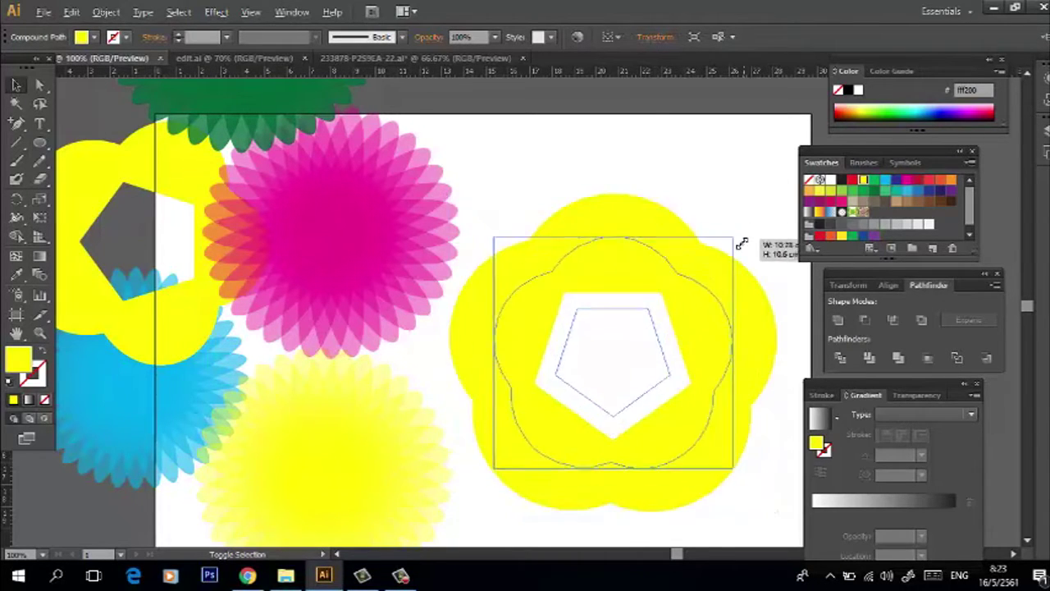
left_click(586, 230)
left_click_drag(144, 328, 621, 293)
- Fill the lower flower with yellow-green (d7df23), move it down clear of the upper flower, and deselect it
left_click(675, 312)
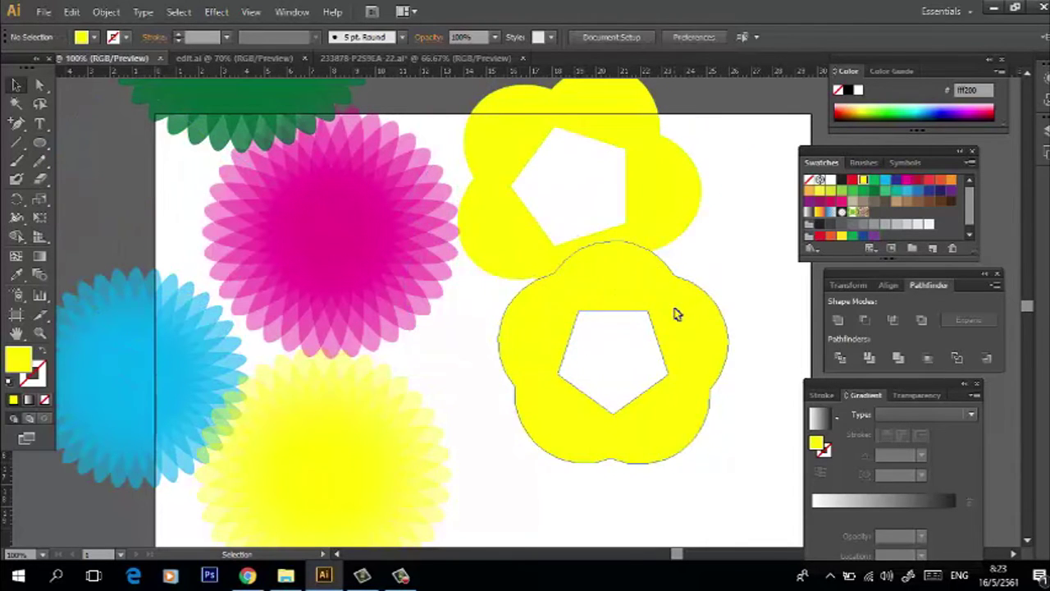
left_click(833, 191)
left_click(645, 336)
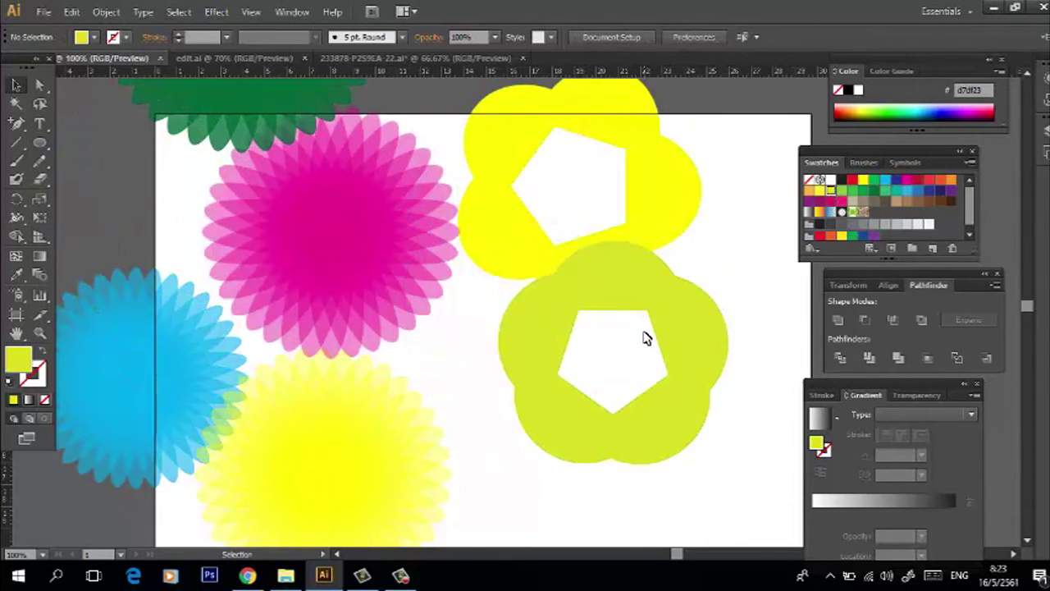
left_click_drag(685, 338, 687, 397)
left_click(716, 275)
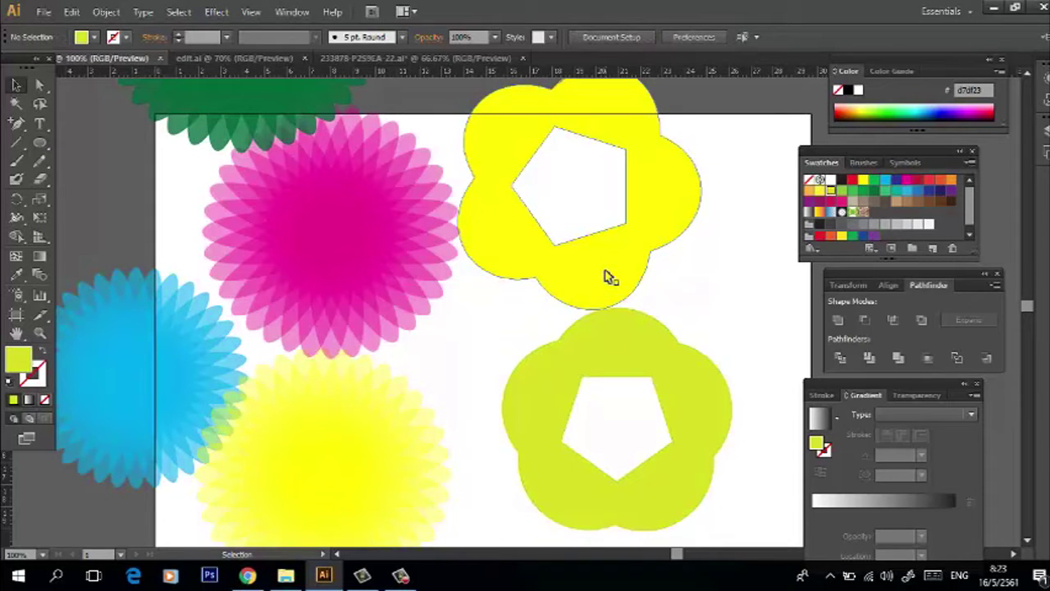
- Move the upper yellow flower slightly to the right, away from the magenta rosette
left_click(607, 275)
left_click(675, 293)
left_click(587, 288)
left_click_drag(587, 291, 626, 293)
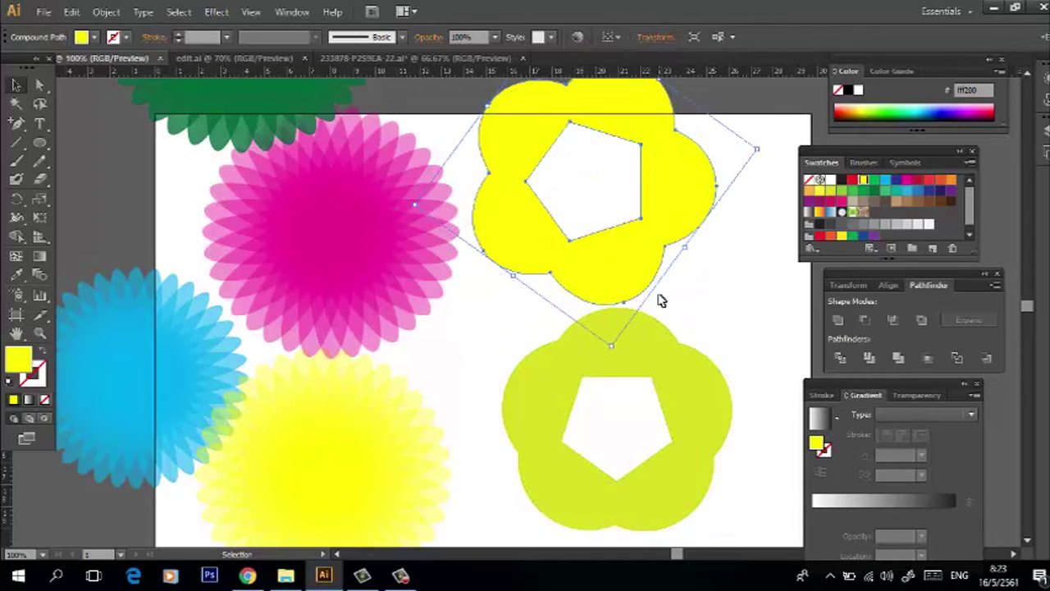